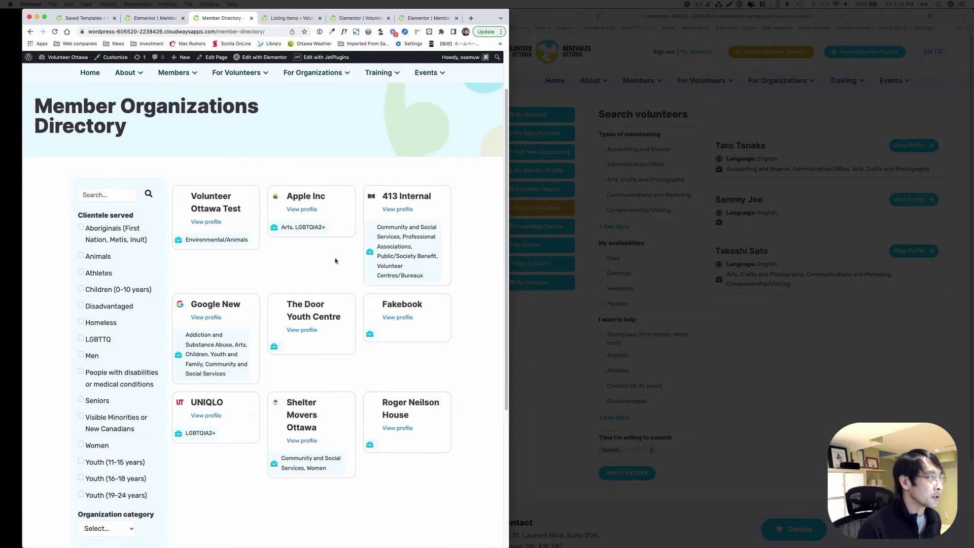
# Open the Apple Inc profile from the member directory and tile its browser window beside the volunteer search window.
pyautogui.click(301, 213)
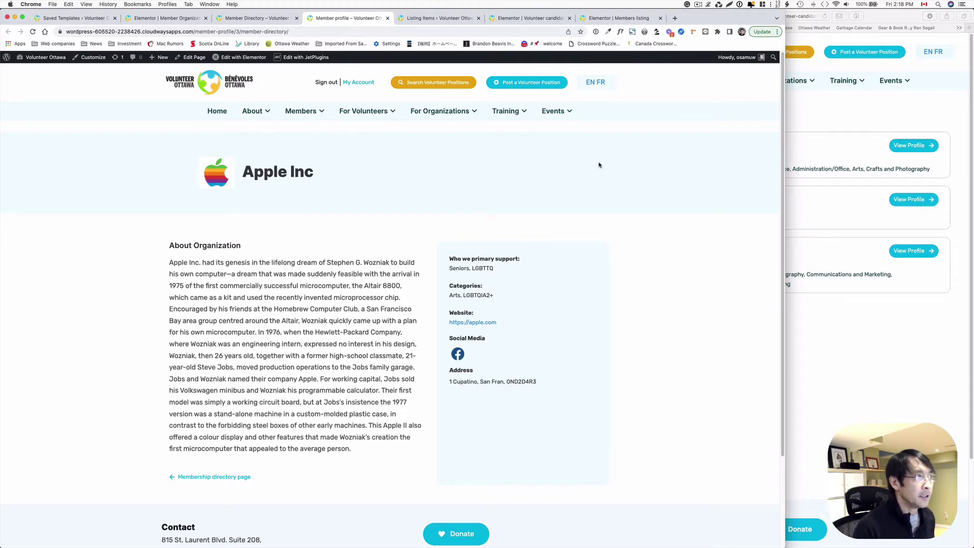
pyautogui.hotkey('ctrl', 'alt', 'Left')
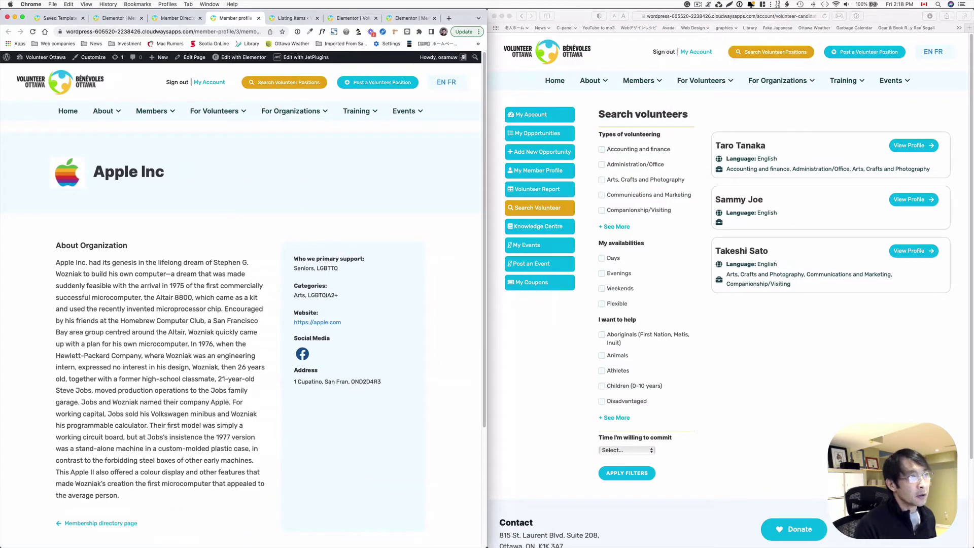
pyautogui.click(868, 358)
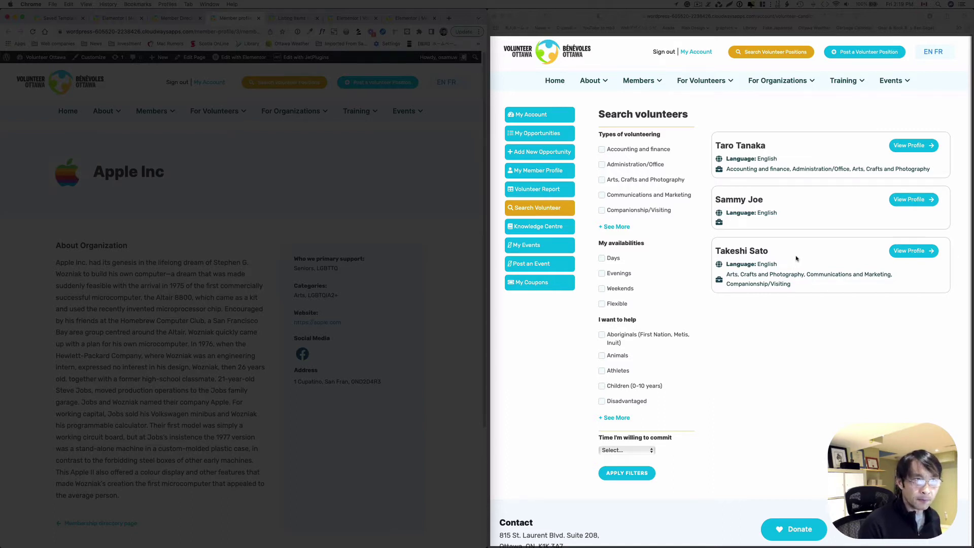
# View the first listed volunteer candidate's profile and return to the volunteer candidates listing page.
pyautogui.click(911, 152)
pyautogui.click(910, 152)
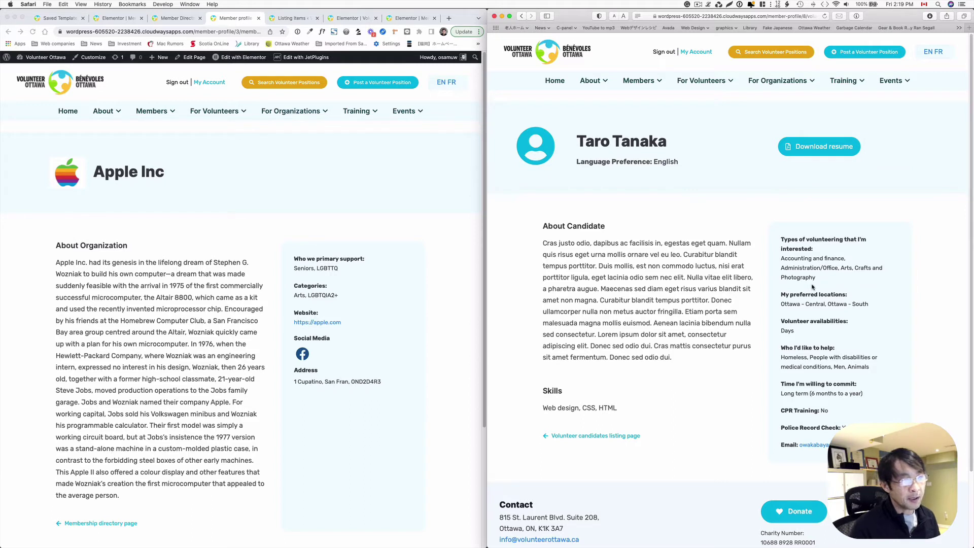
pyautogui.scroll(-1, 758, 290)
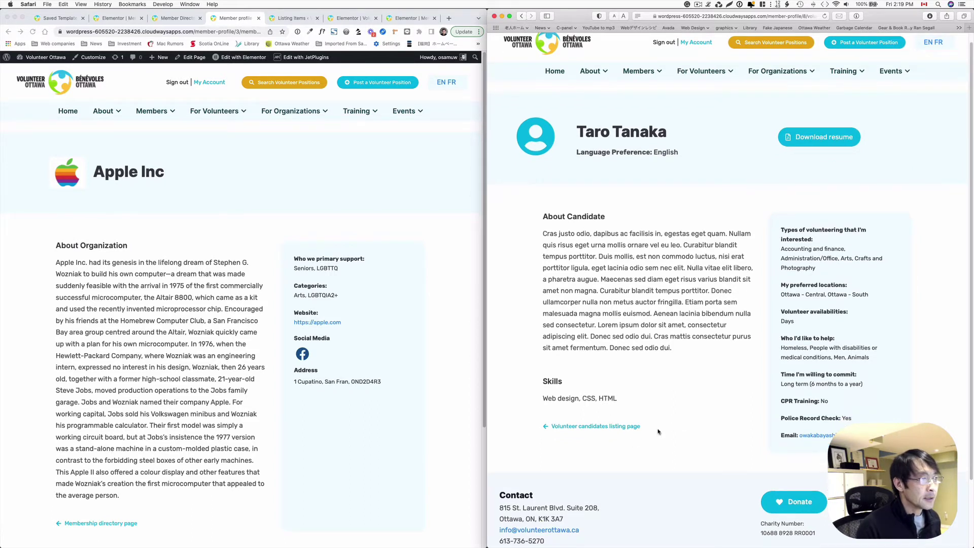
pyautogui.click(615, 426)
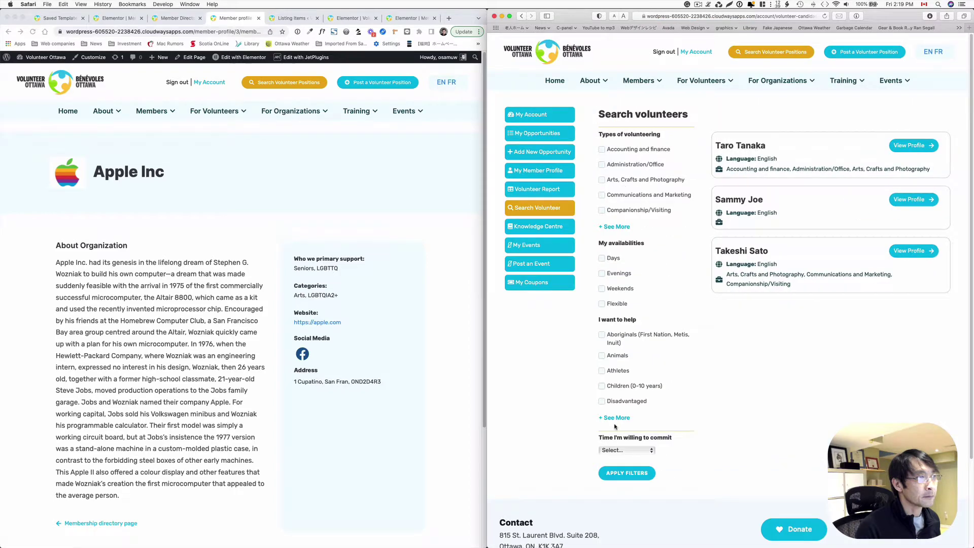
# Switch to Keynote and review the user role slides, from profile examples and viewing access to the company/job seeker and teacher/student variants.
pyautogui.press('super+Tab')
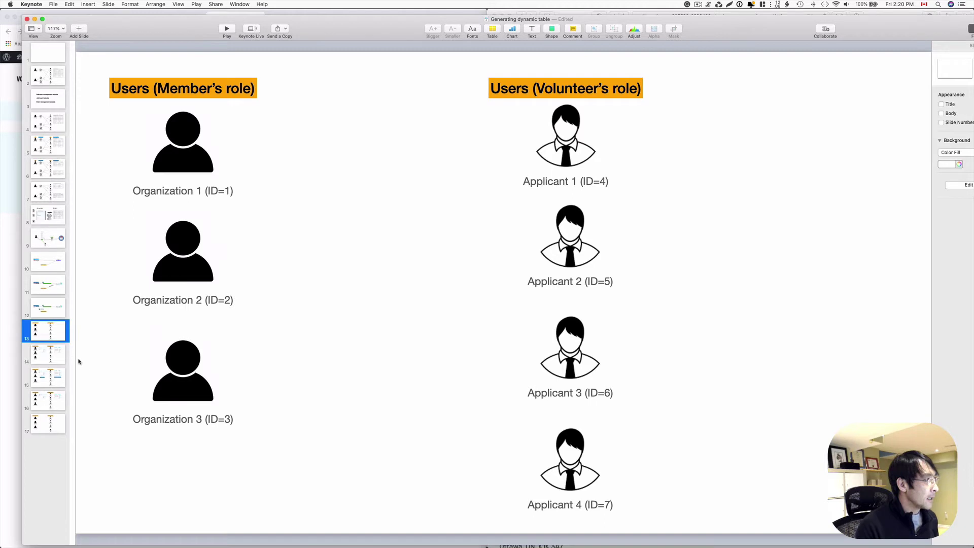
pyautogui.click(55, 350)
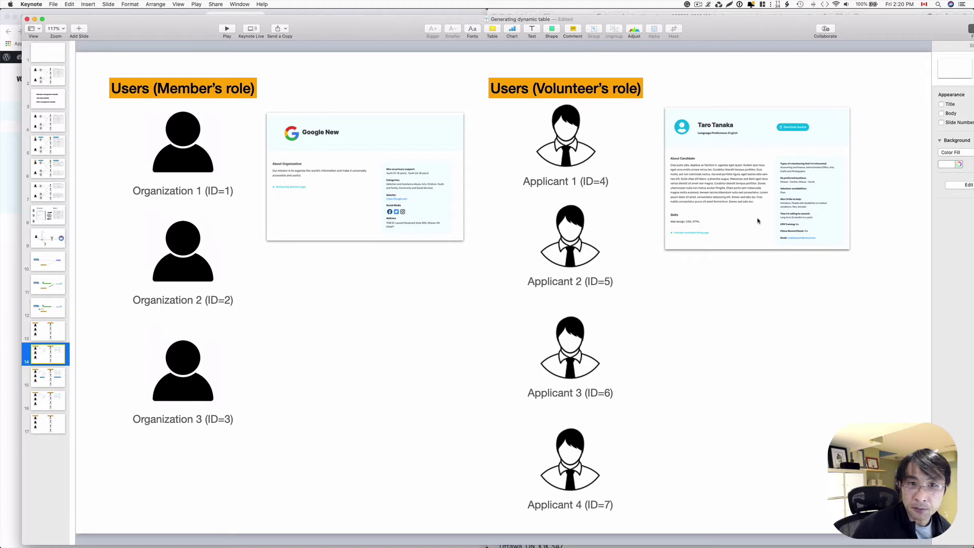
pyautogui.click(50, 375)
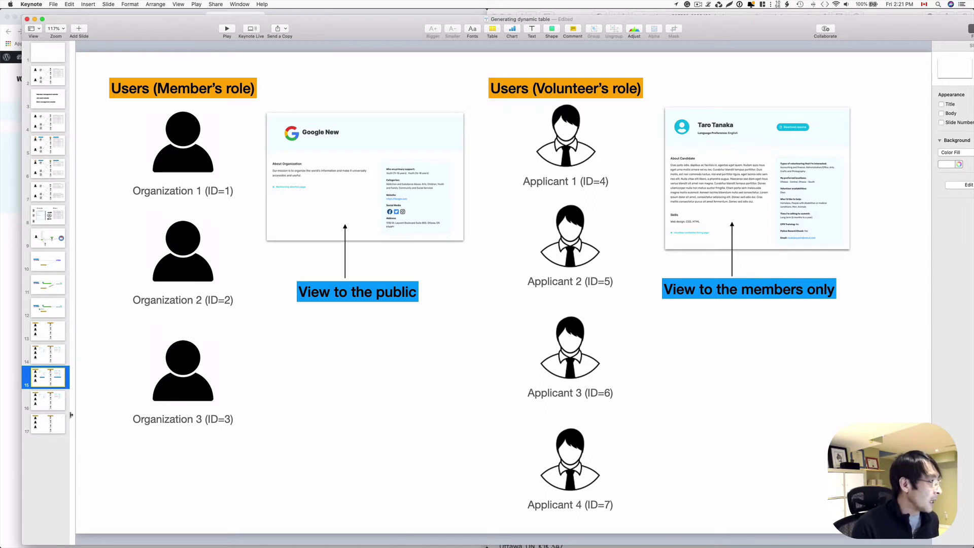
pyautogui.click(49, 407)
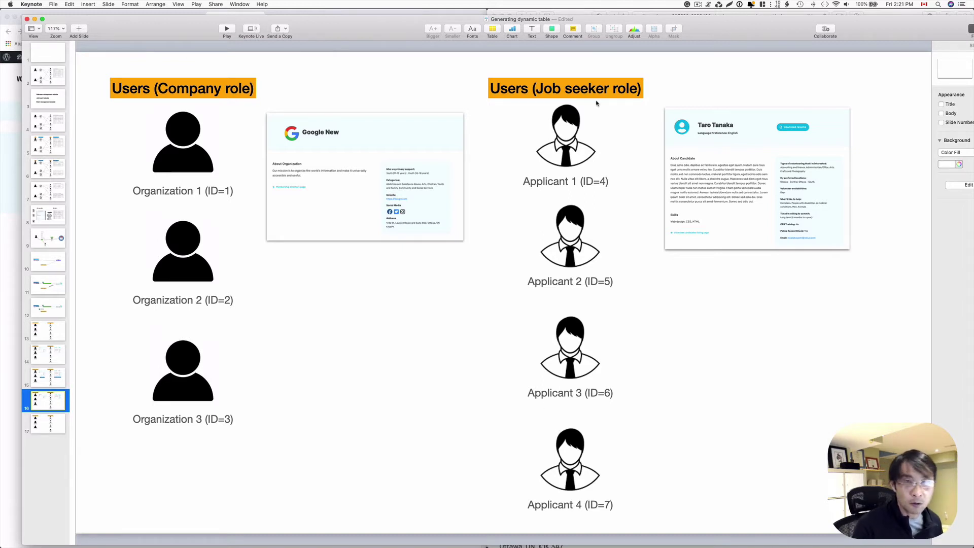
pyautogui.click(23, 432)
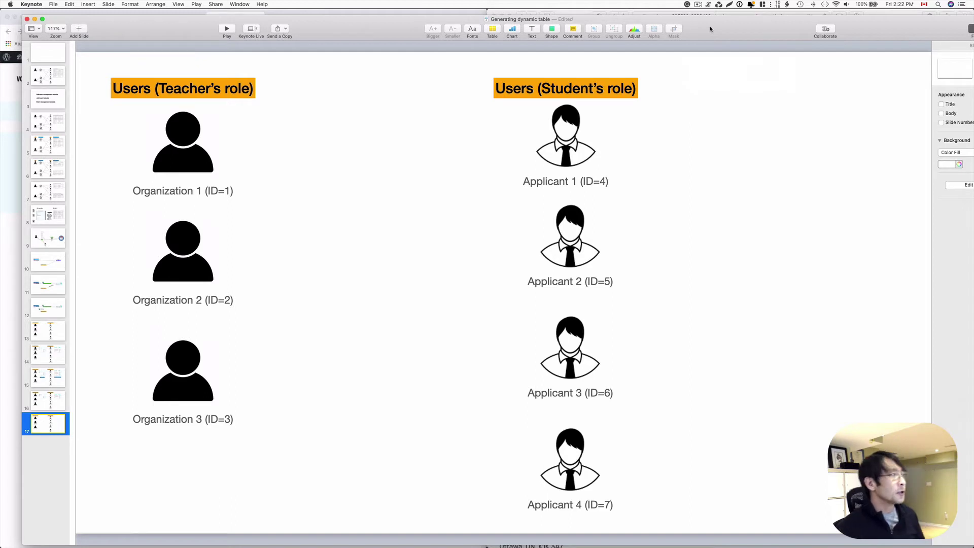
pyautogui.click(698, 4)
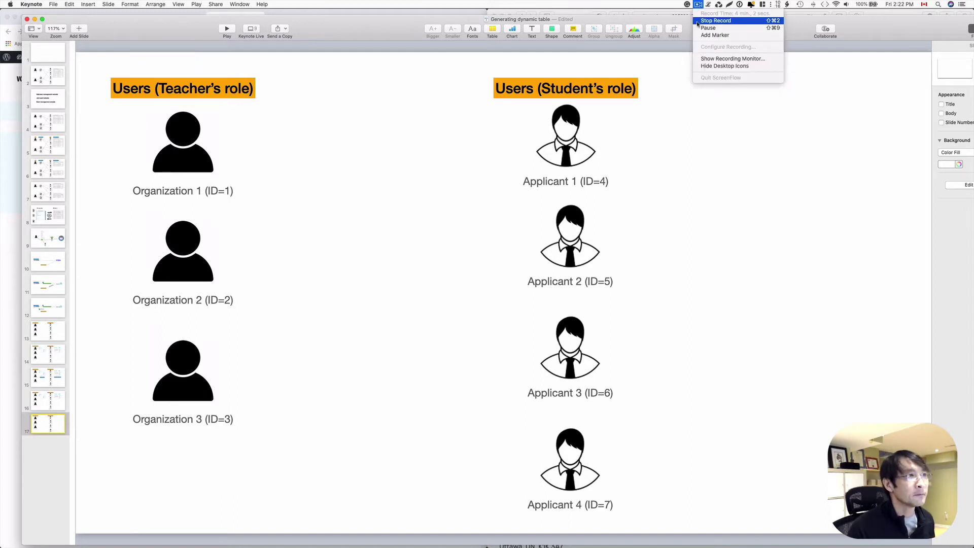
pyautogui.click(715, 25)
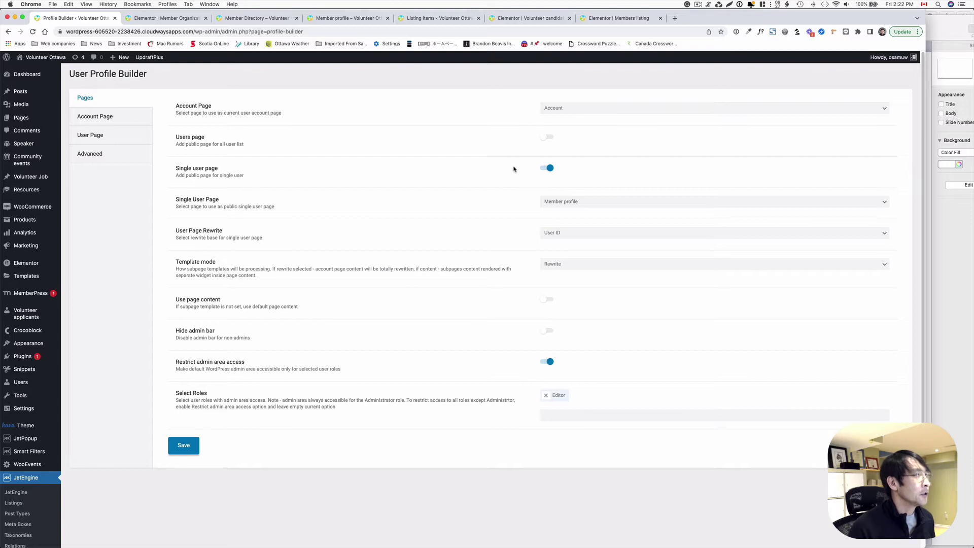
# Open the WordPress pages list in a separate browser tab and open the Member profile page for editing.
pyautogui.press('Tab')
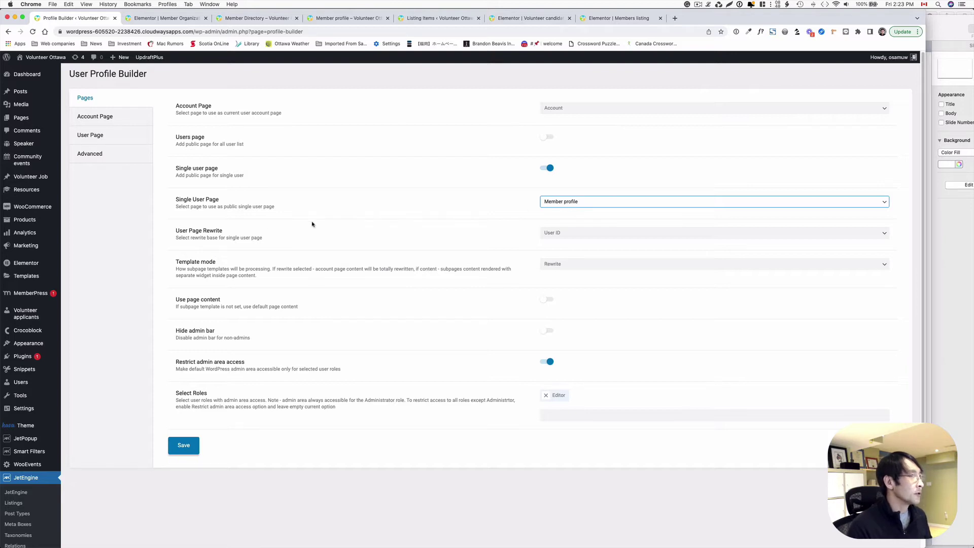
pyautogui.moveTo(23, 118)
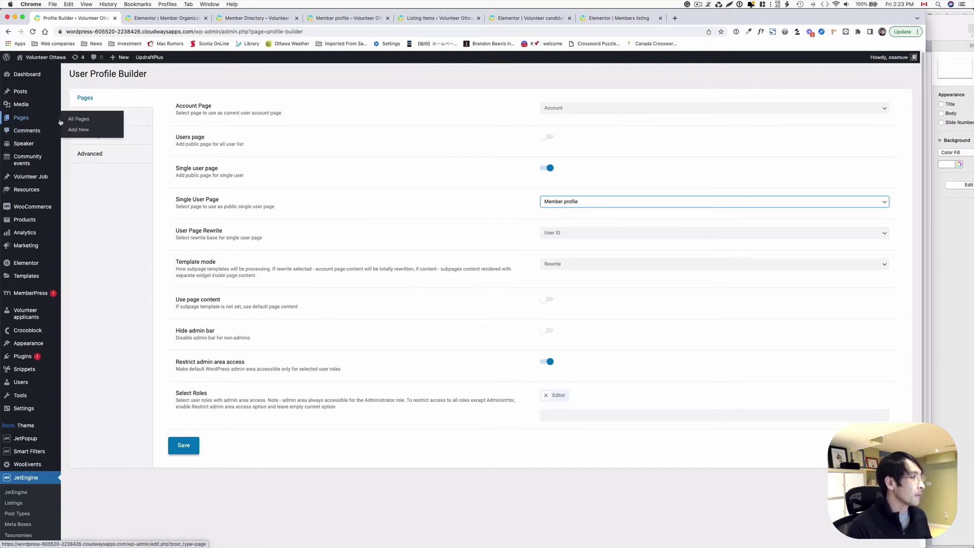
pyautogui.rightClick(70, 120)
pyautogui.click(88, 125)
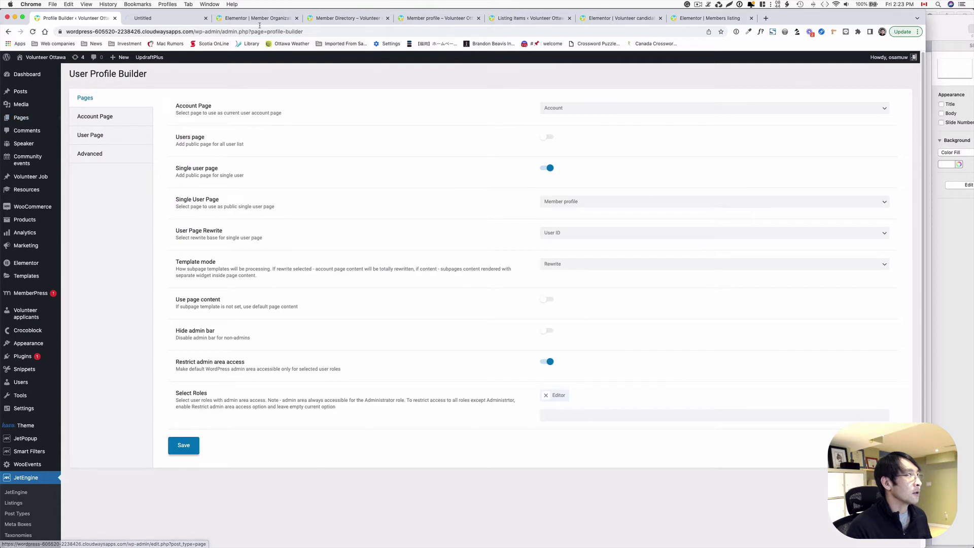
pyautogui.click(168, 18)
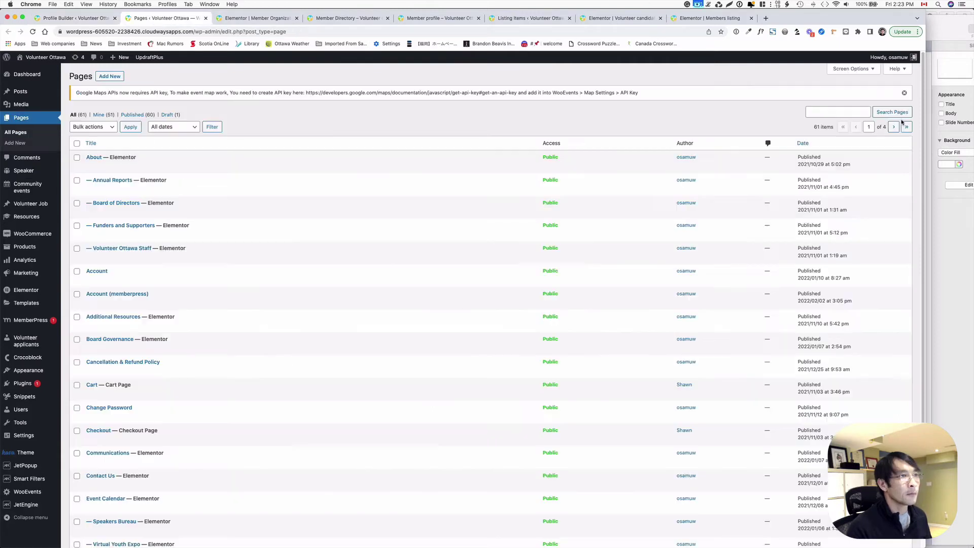
pyautogui.click(893, 127)
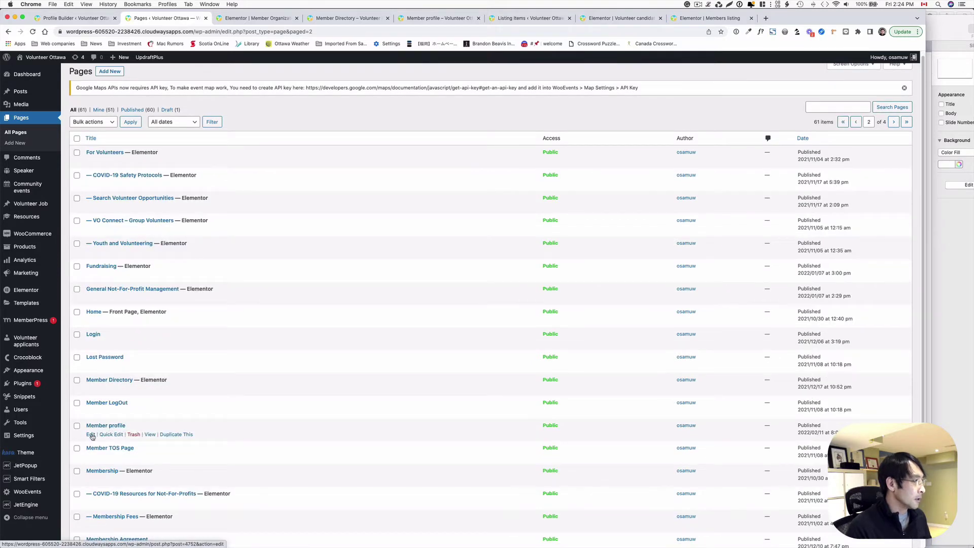
pyautogui.click(90, 435)
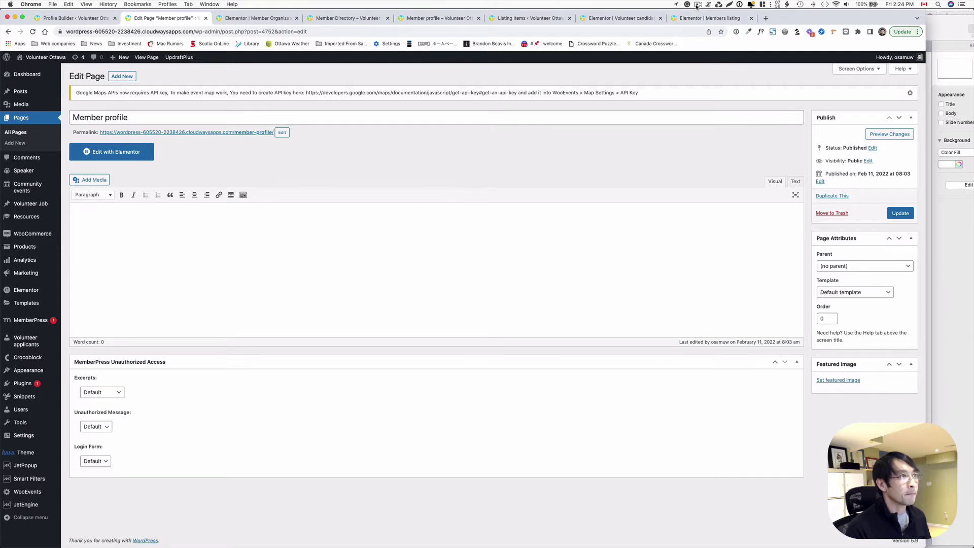
# Return to the Profile Builder settings and select Member profile as the Single User Page.
pyautogui.click(77, 18)
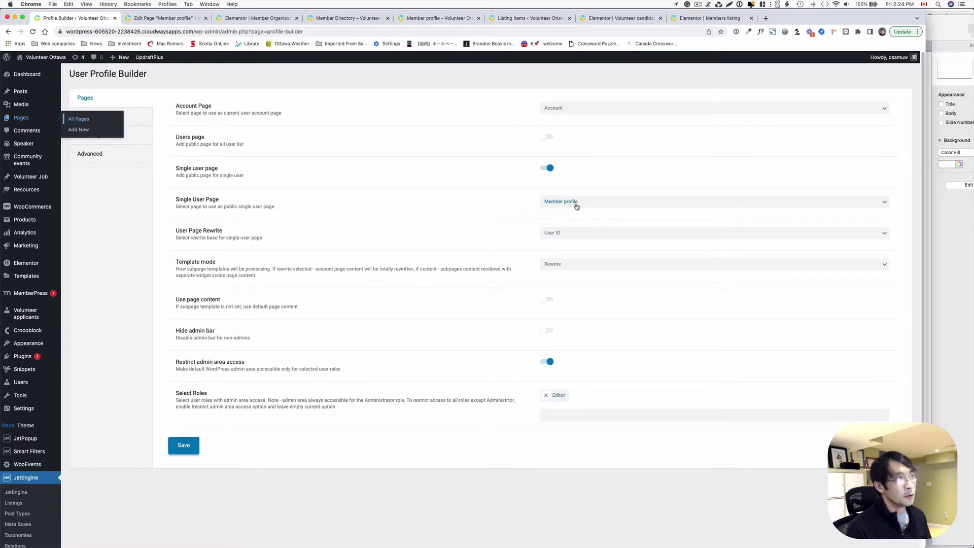
pyautogui.click(557, 205)
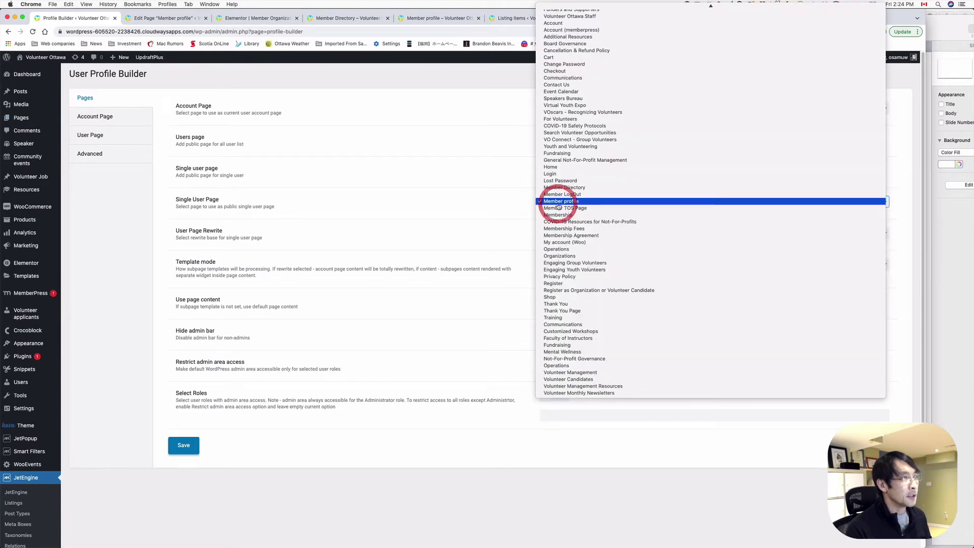
pyautogui.click(558, 202)
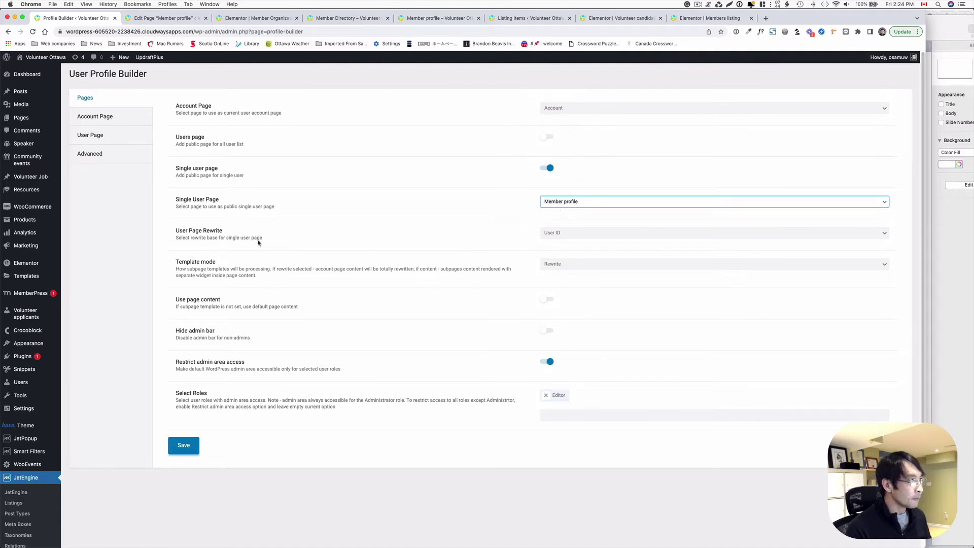
# Set User Page Rewrite to User ID in the Profile Builder page settings.
pyautogui.click(553, 241)
pyautogui.click(554, 232)
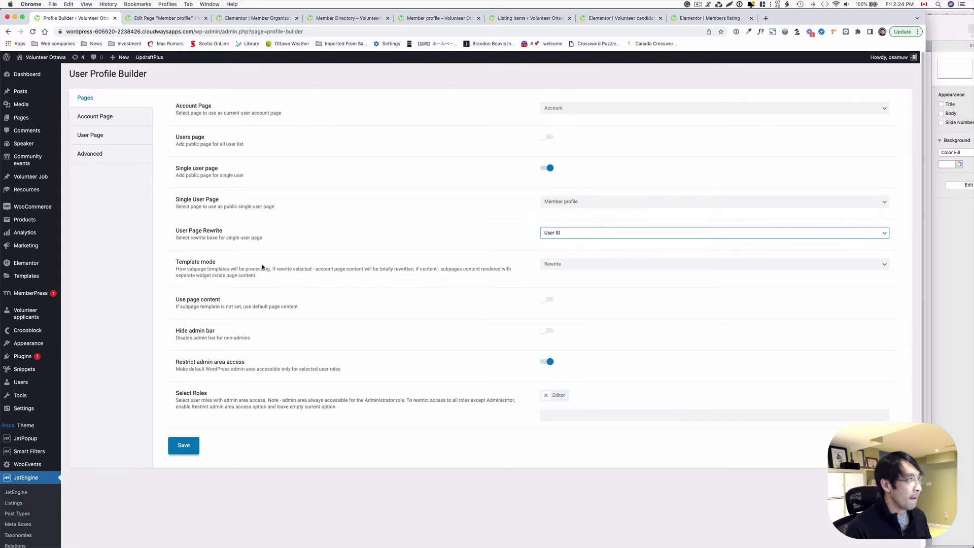
pyautogui.click(574, 235)
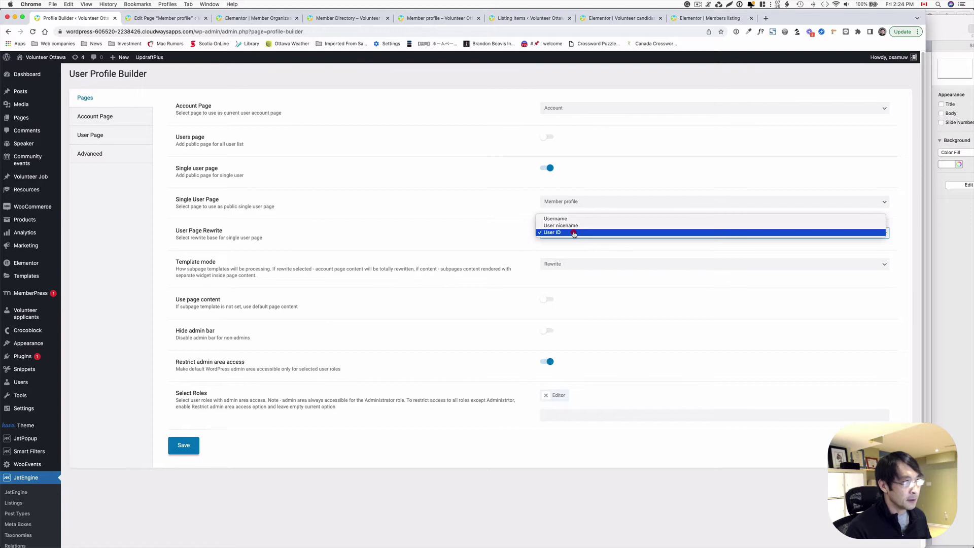
pyautogui.click(574, 233)
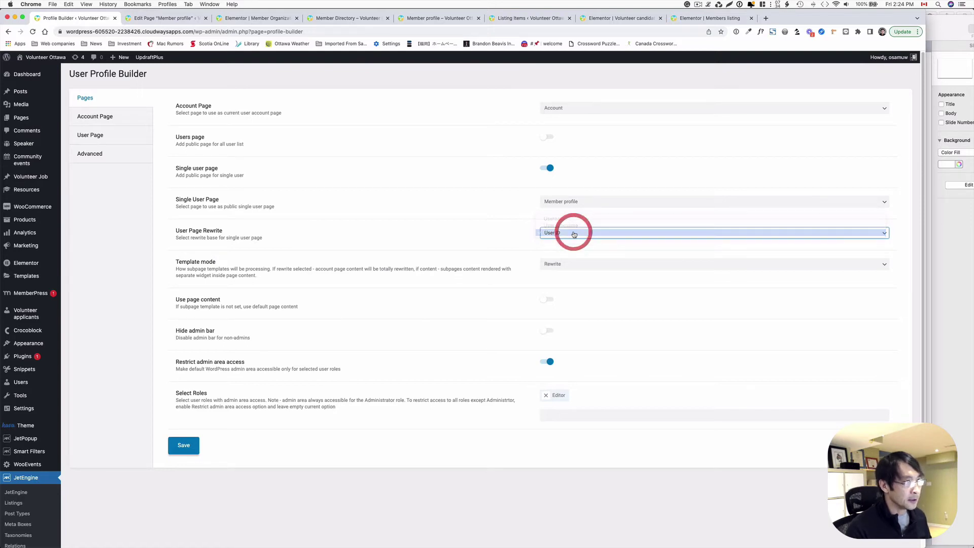
# Examine the member directory and the Apple Inc profile's URL, and return to the Profile Builder settings.
pyautogui.click(357, 18)
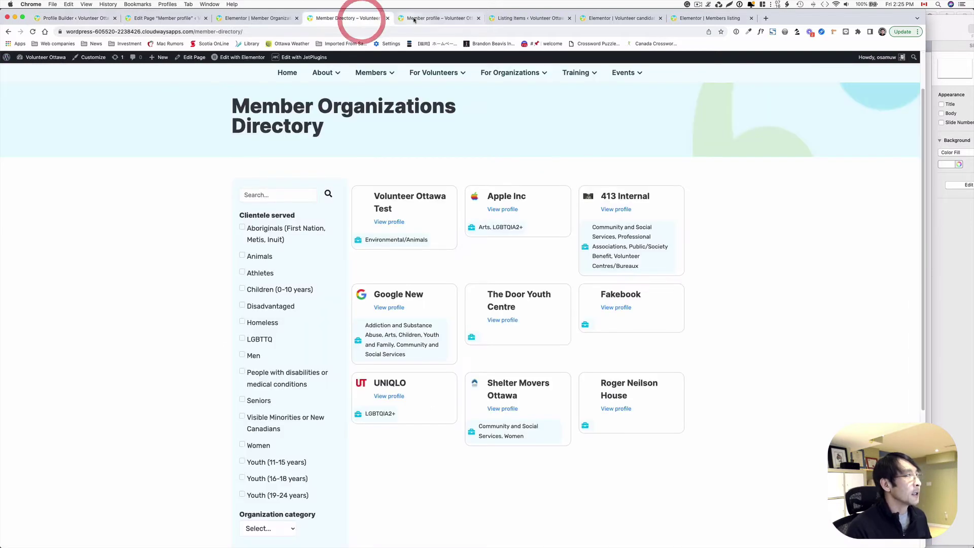
pyautogui.click(427, 18)
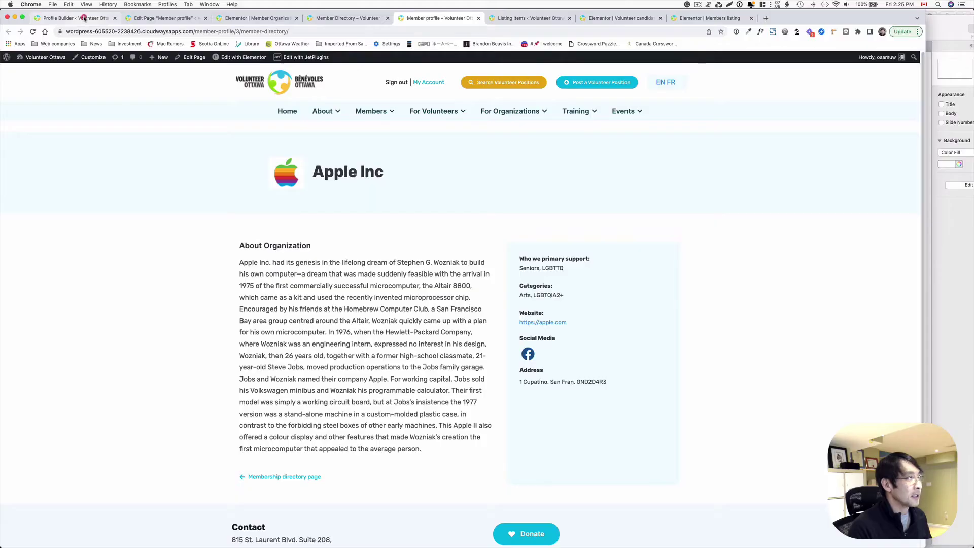
pyautogui.click(84, 18)
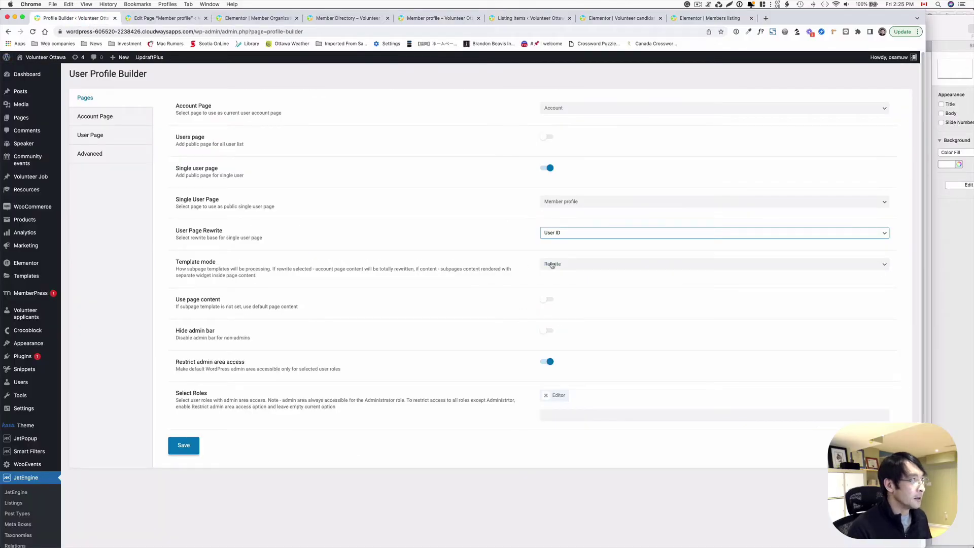
# Inspect the Template mode options and the Page visibility options of the Volunteer candidates profile subpage.
pyautogui.click(577, 264)
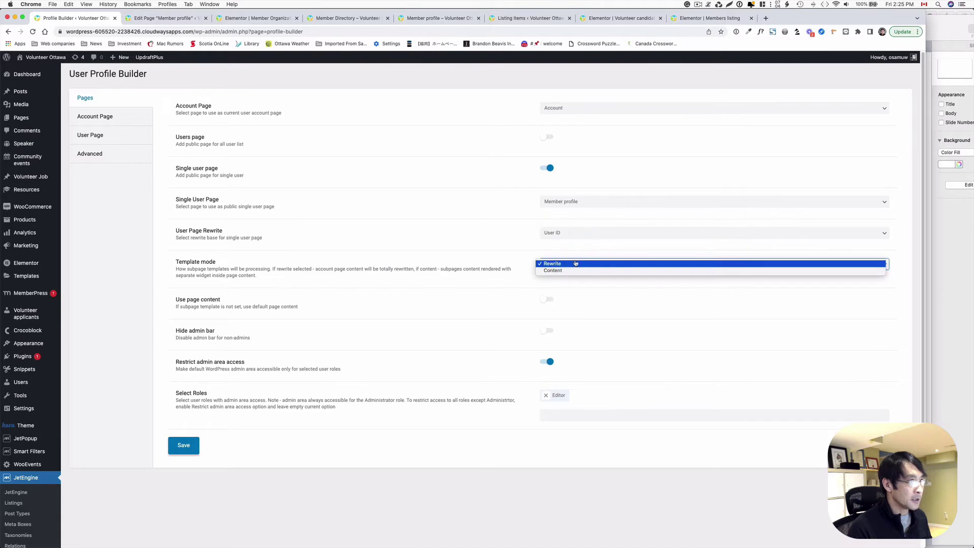
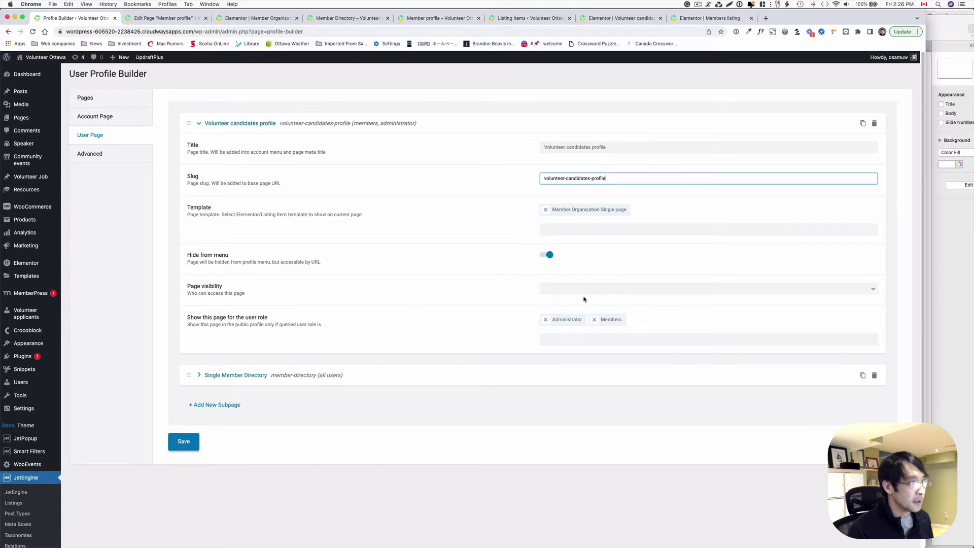
pyautogui.click(545, 289)
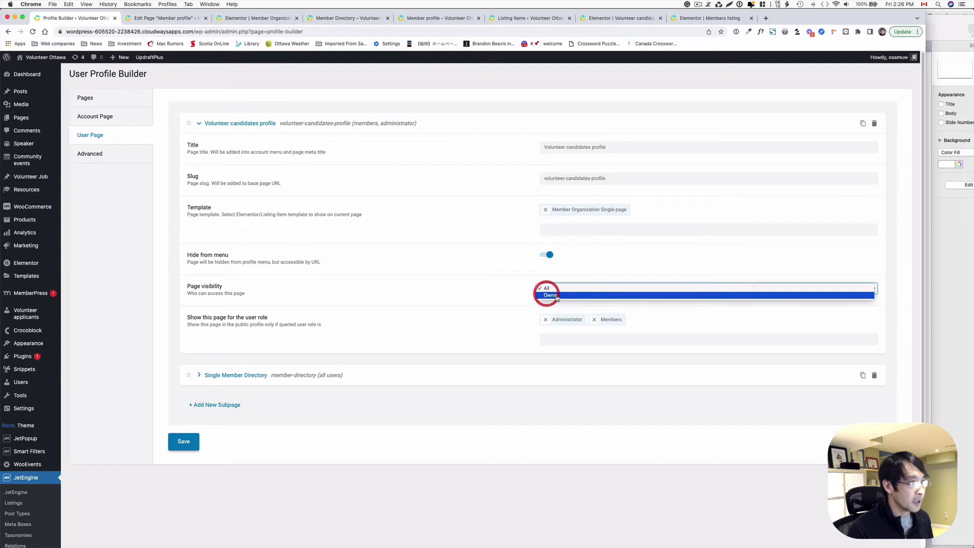
pyautogui.click(602, 280)
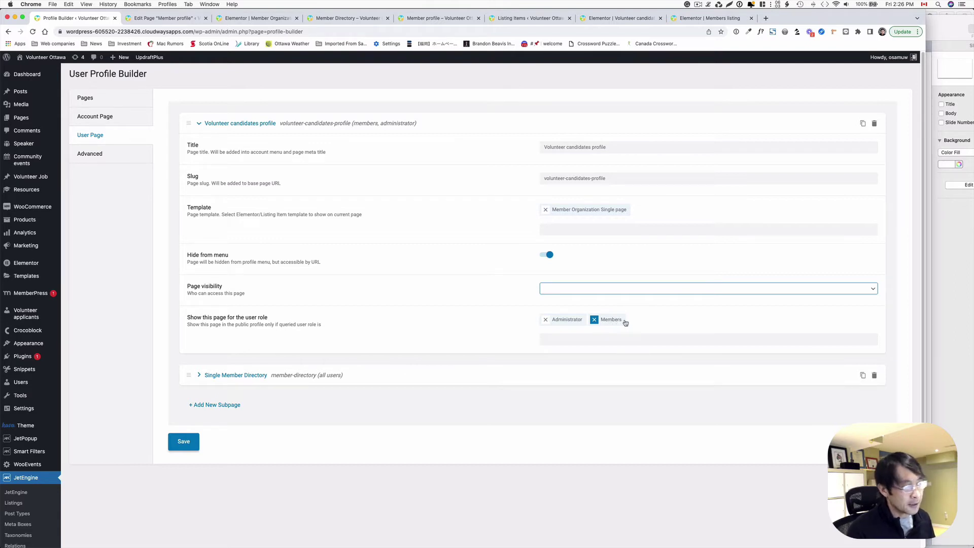
# Expand the Single Member Directory subpage and examine its slug, template, menu, visibility and user role settings.
pyautogui.click(214, 376)
pyautogui.scroll(-1, 511, 379)
pyautogui.scroll(-2, 511, 379)
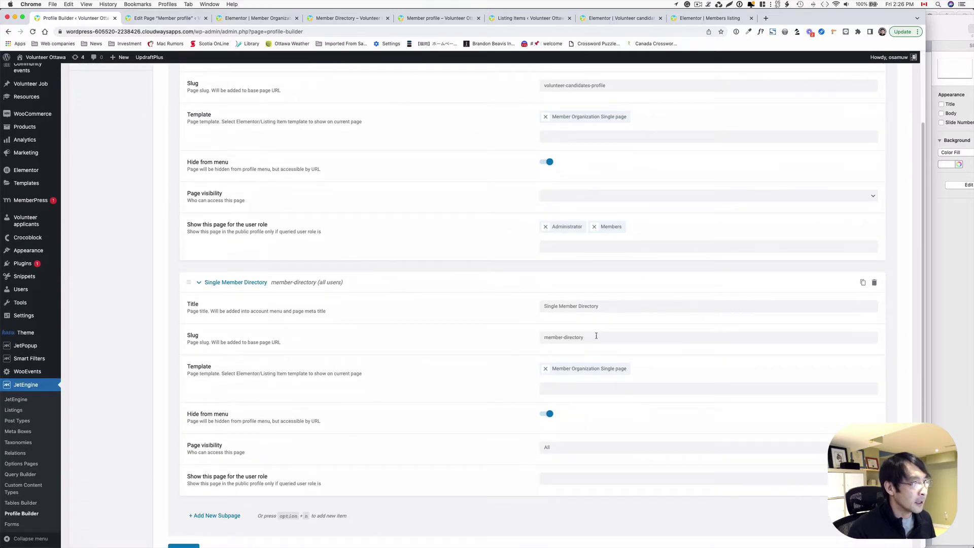
pyautogui.scroll(-2, 500, 336)
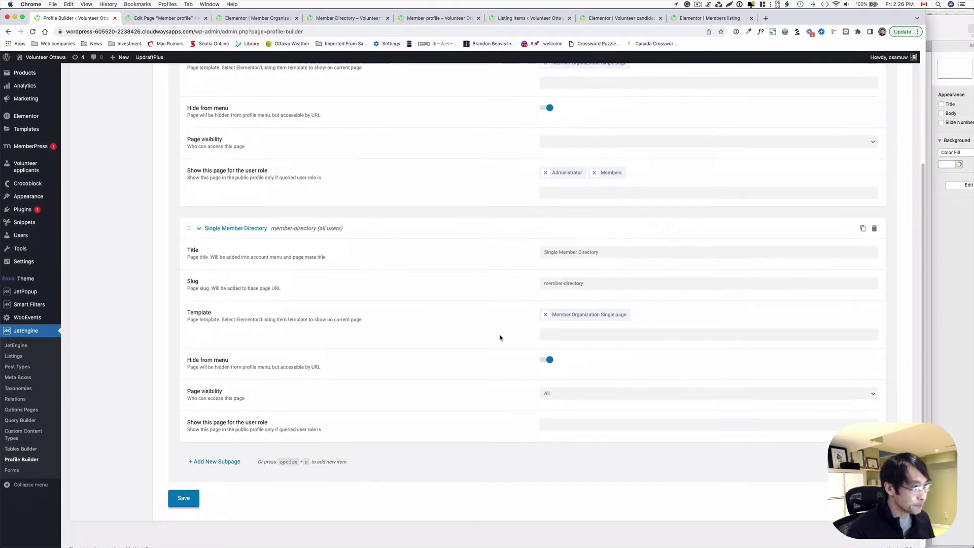
pyautogui.scroll(-1, 499, 335)
pyautogui.scroll(2, 527, 339)
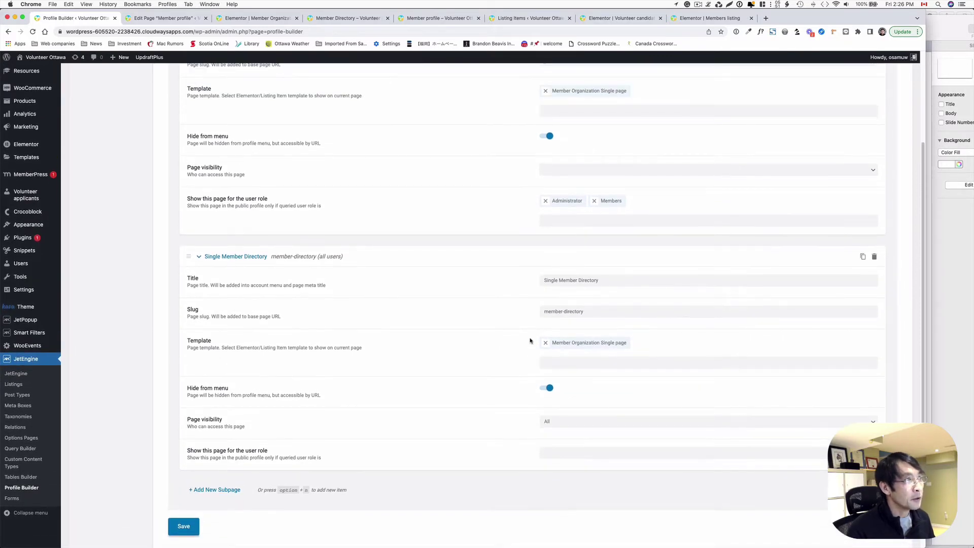
# Compare the template, page visibility and user role settings of the Single Member Directory and Volunteer candidates profile subpages.
pyautogui.scroll(1, 530, 342)
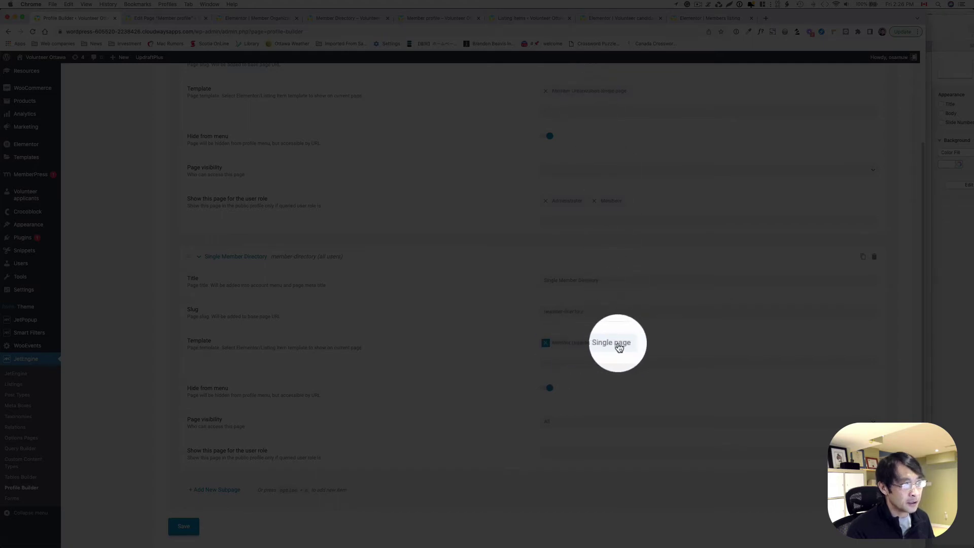
pyautogui.scroll(-1, 606, 346)
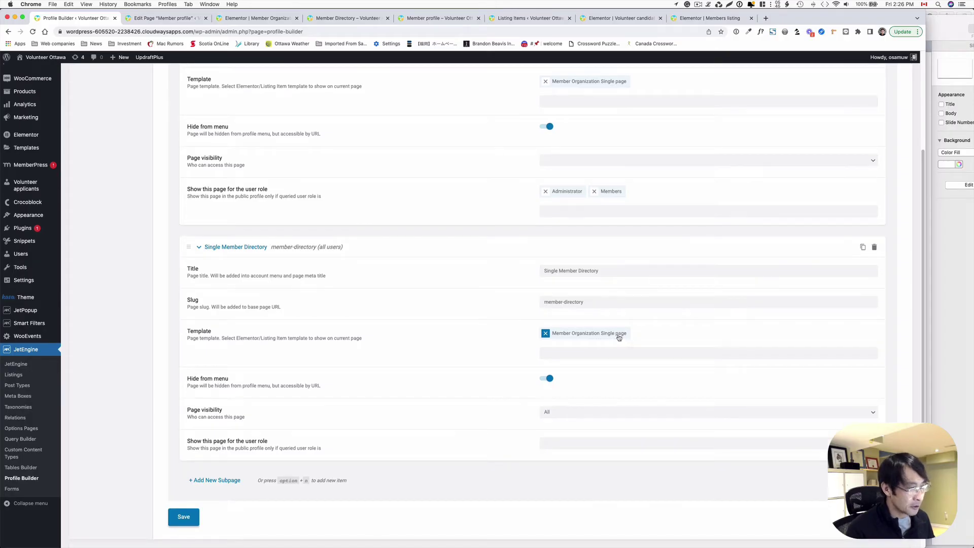
pyautogui.scroll(-1, 627, 335)
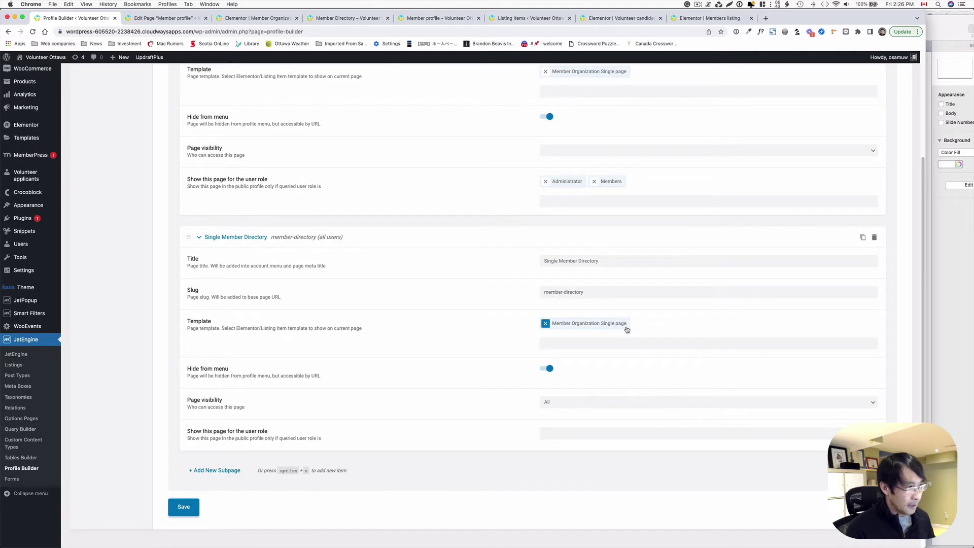
pyautogui.scroll(-1, 627, 330)
pyautogui.scroll(-1, 598, 331)
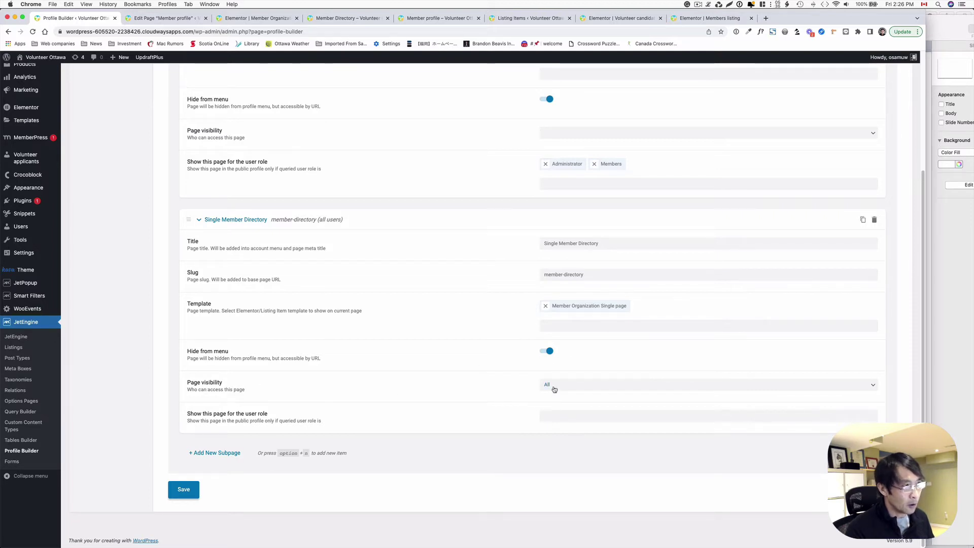
pyautogui.scroll(2, 554, 389)
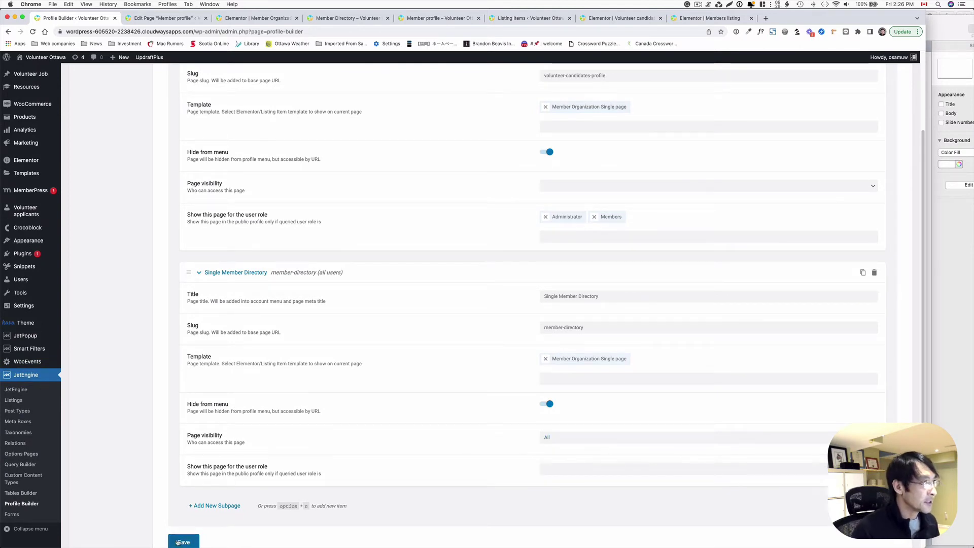
pyautogui.scroll(4, 483, 235)
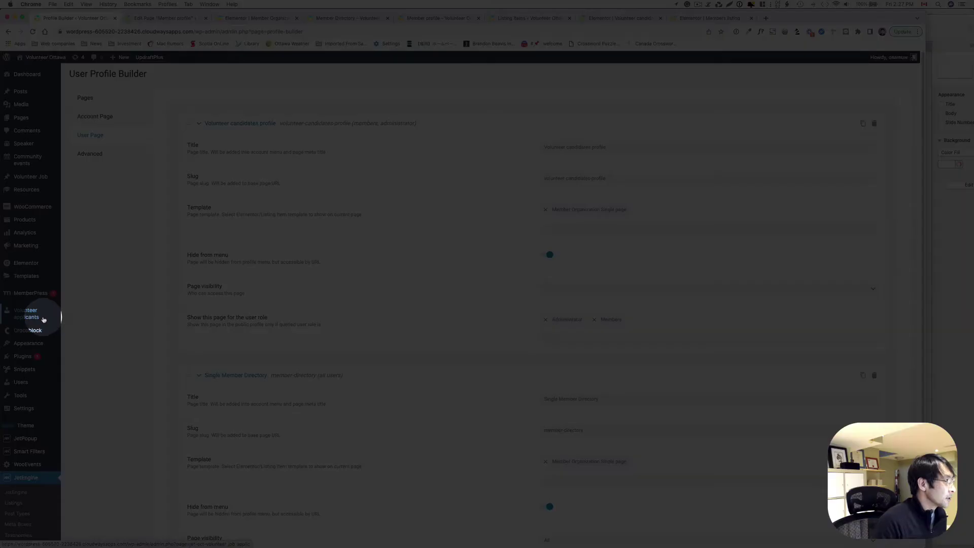
# Open the saved template Member Organization Single page for editing with Elementor in a new browser tab.
pyautogui.moveTo(30, 275)
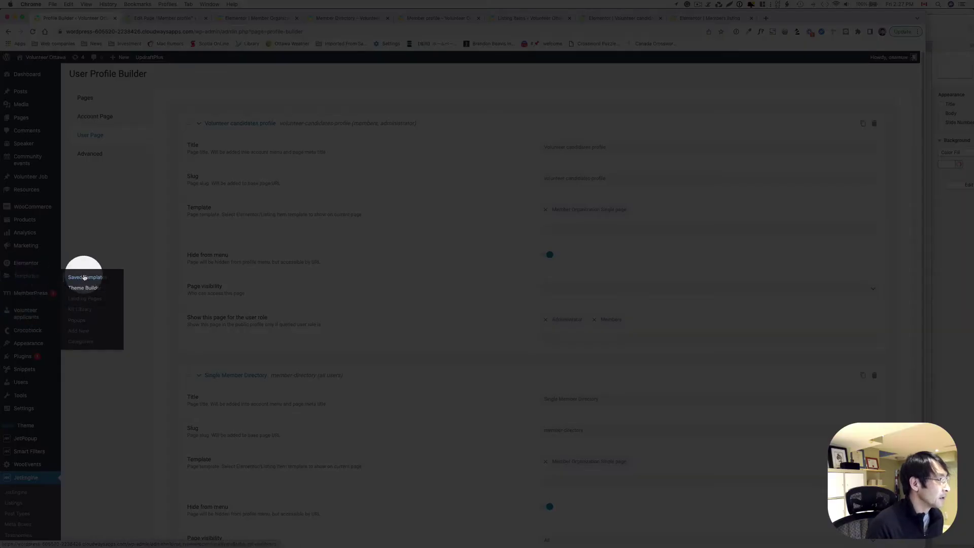
pyautogui.click(85, 278)
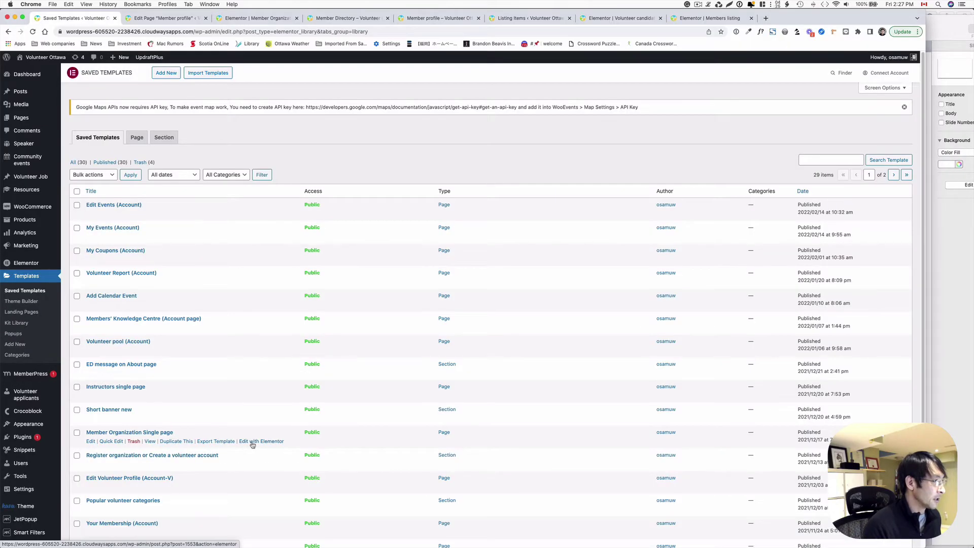
pyautogui.rightClick(252, 445)
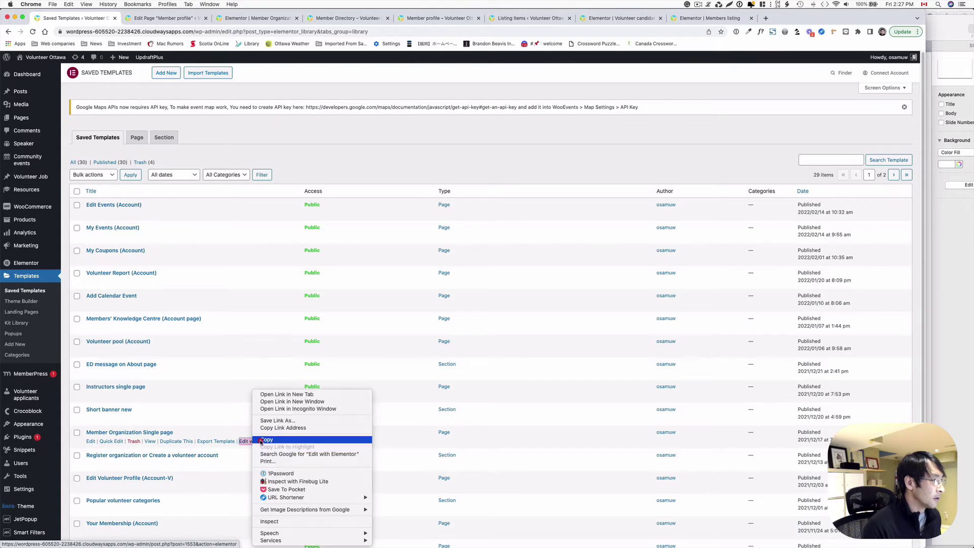
pyautogui.click(274, 396)
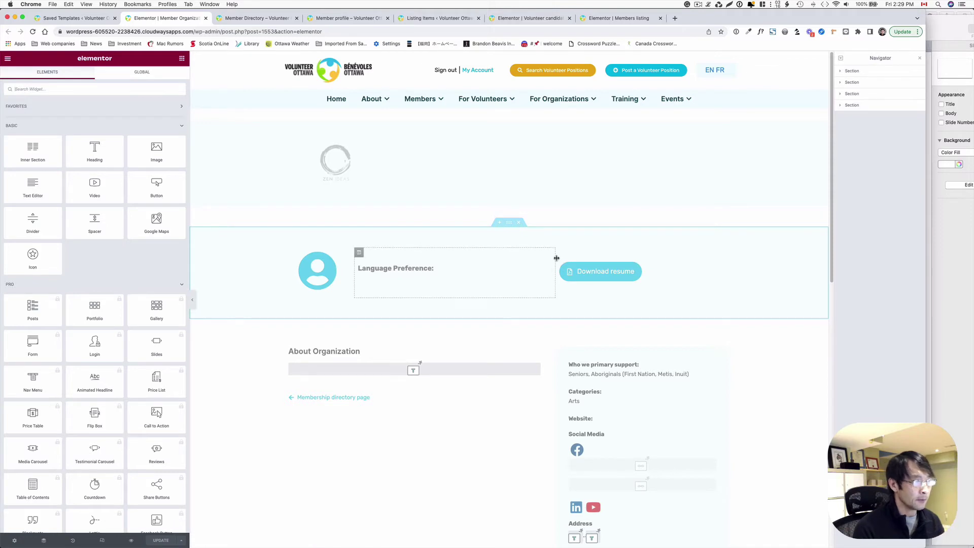
# Examine the template's header, About Organization and About Candidate sections.
pyautogui.scroll(-5, 543, 269)
pyautogui.scroll(-1, 543, 269)
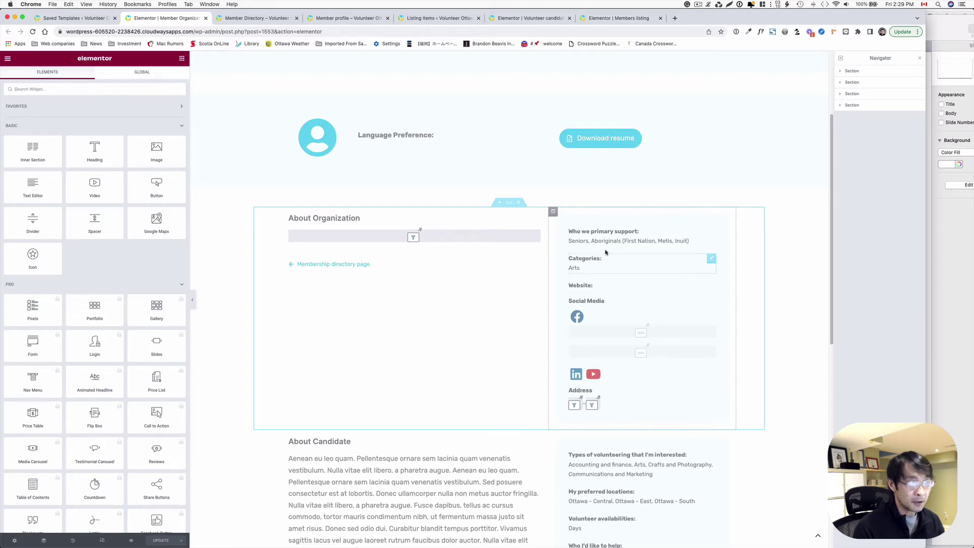
pyautogui.scroll(-1, 416, 345)
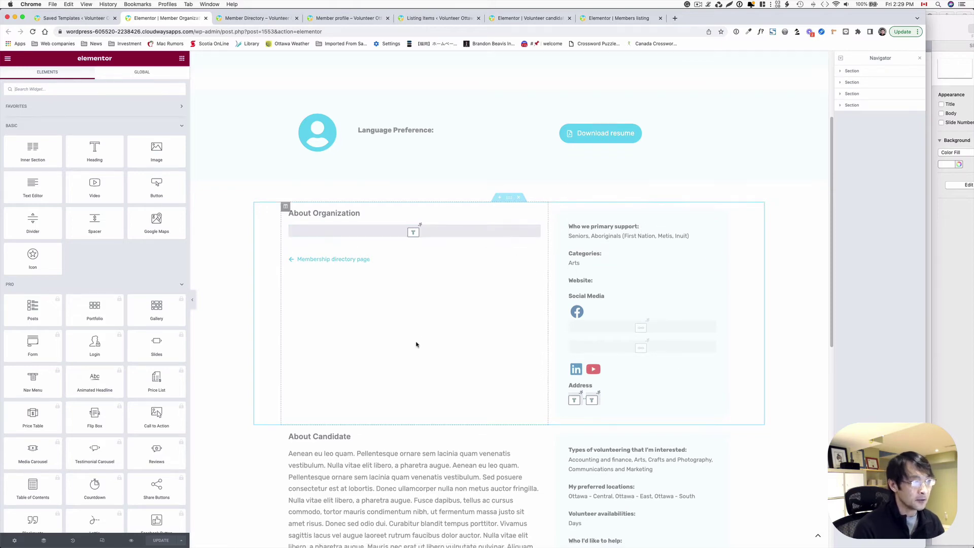
pyautogui.scroll(-5, 416, 344)
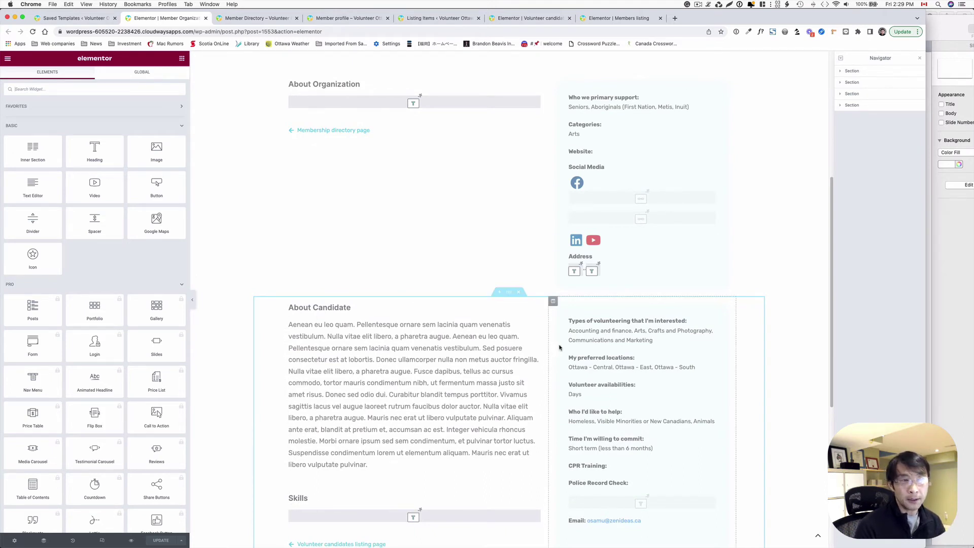
pyautogui.scroll(10, 548, 345)
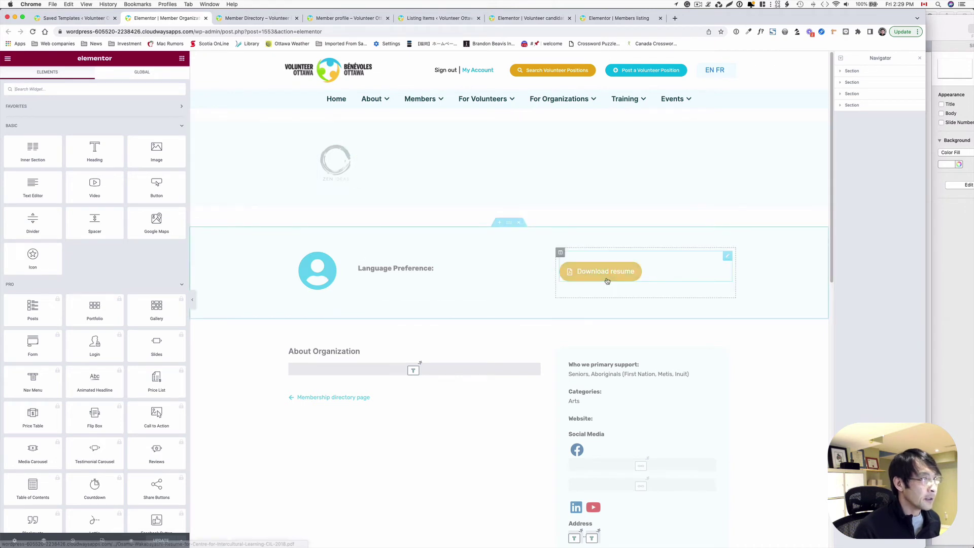
pyautogui.scroll(-5, 607, 281)
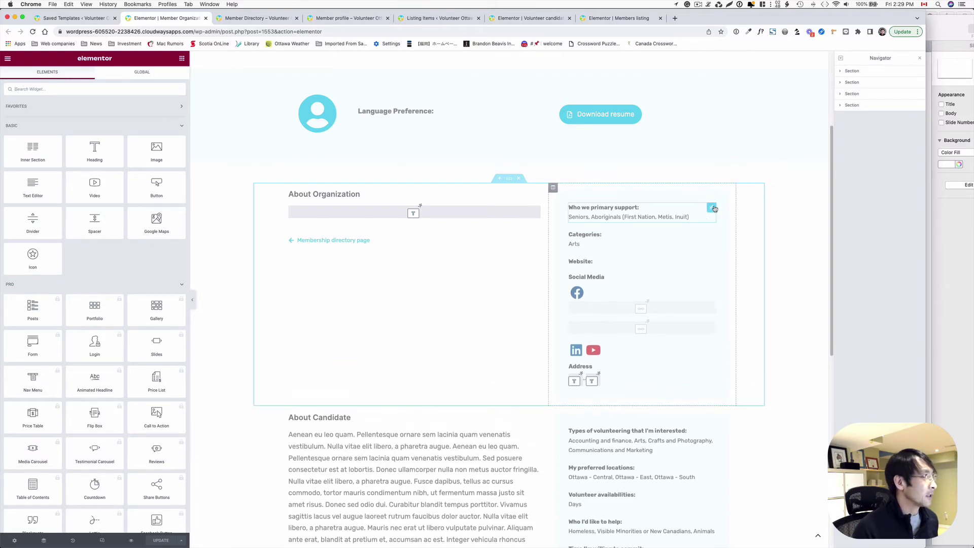
# Inspect the dynamic field settings for "Who we primary support" and compare the organization section with the candidate section.
pyautogui.click(712, 207)
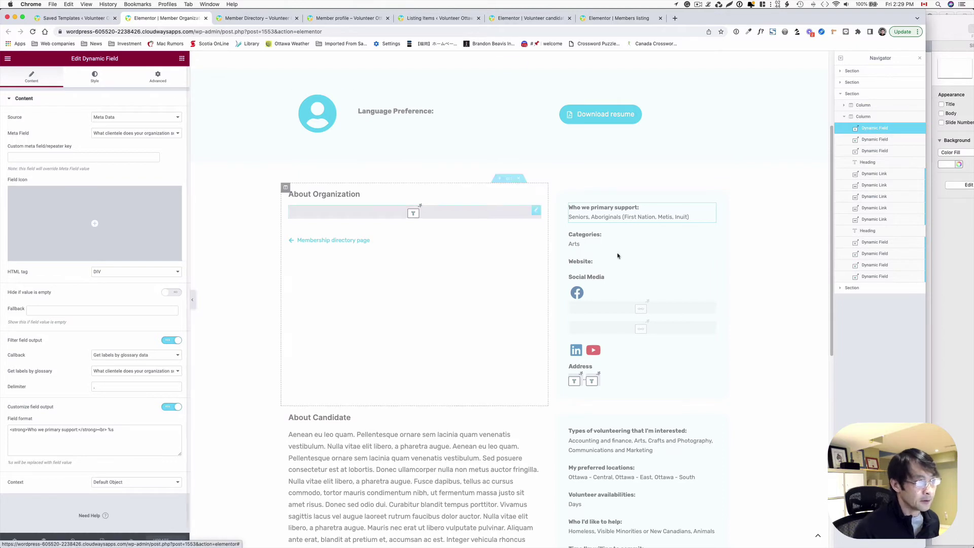
pyautogui.scroll(-1, 648, 450)
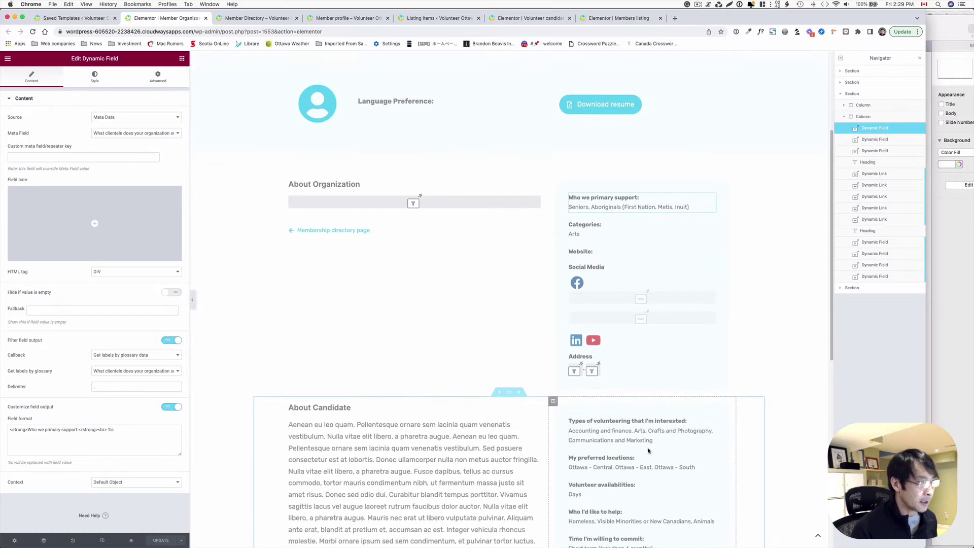
pyautogui.scroll(-3, 648, 450)
pyautogui.scroll(-4, 446, 424)
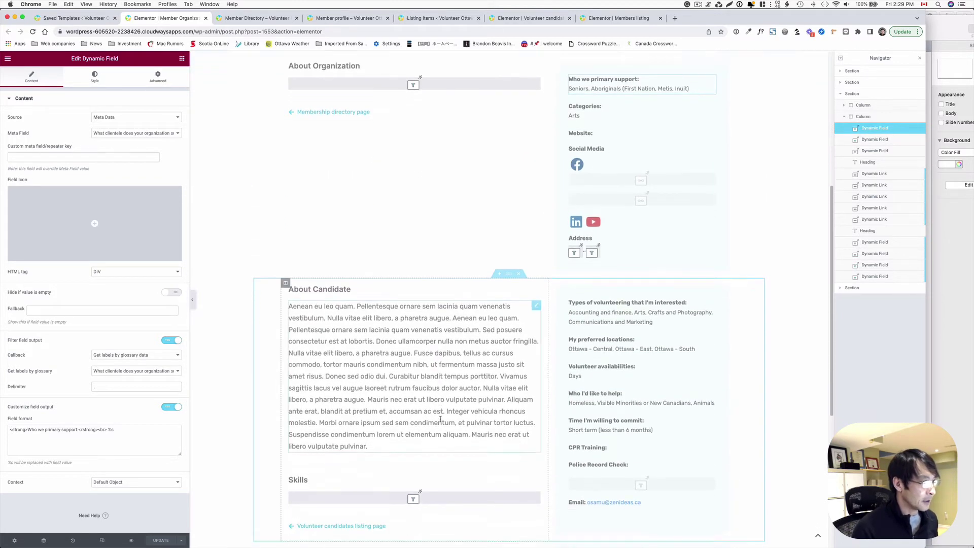
pyautogui.scroll(12, 450, 423)
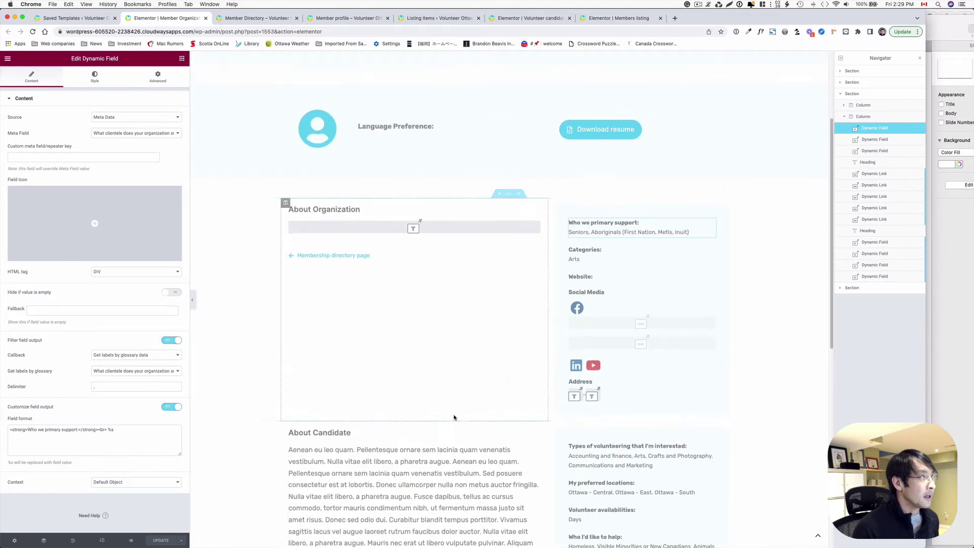
pyautogui.scroll(1, 461, 378)
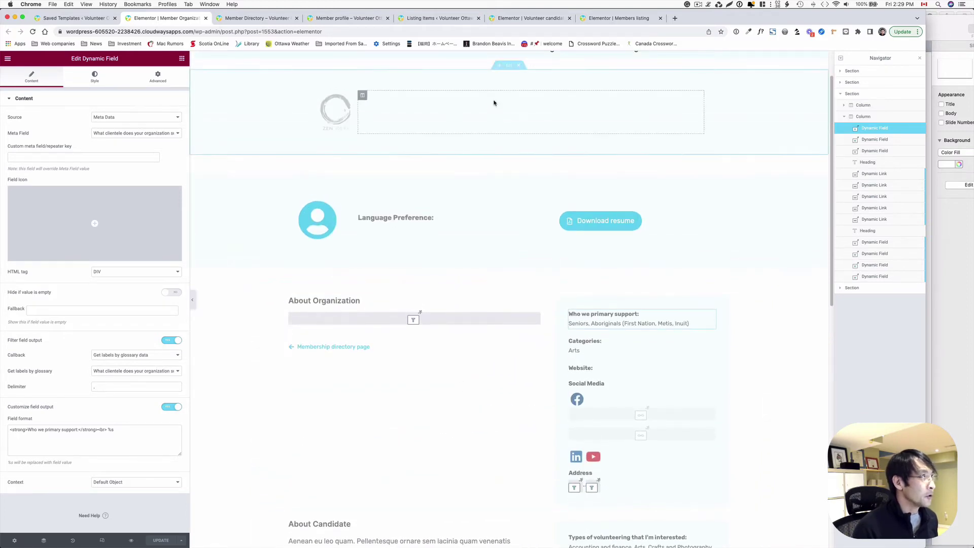
# Open the advanced settings of the section holding the organization logo.
pyautogui.click(509, 69)
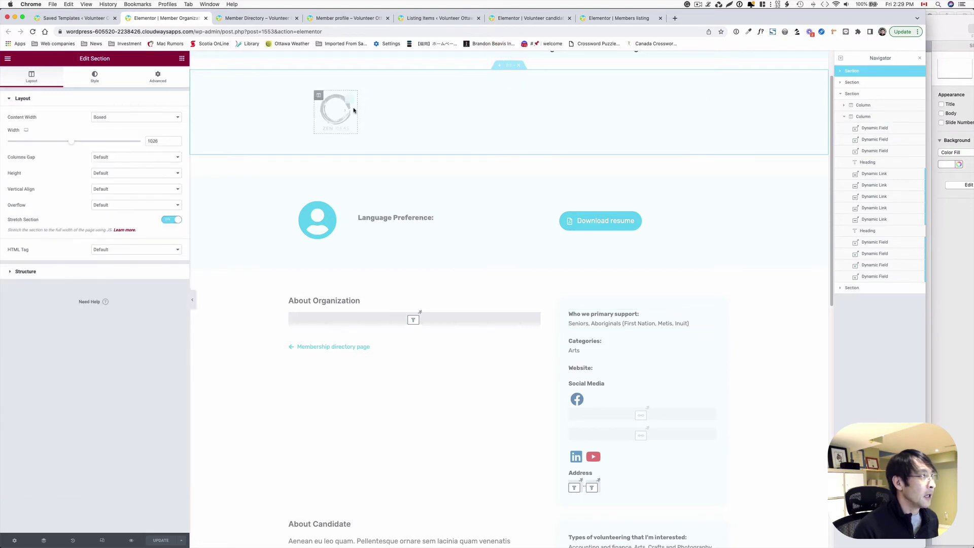
pyautogui.click(158, 76)
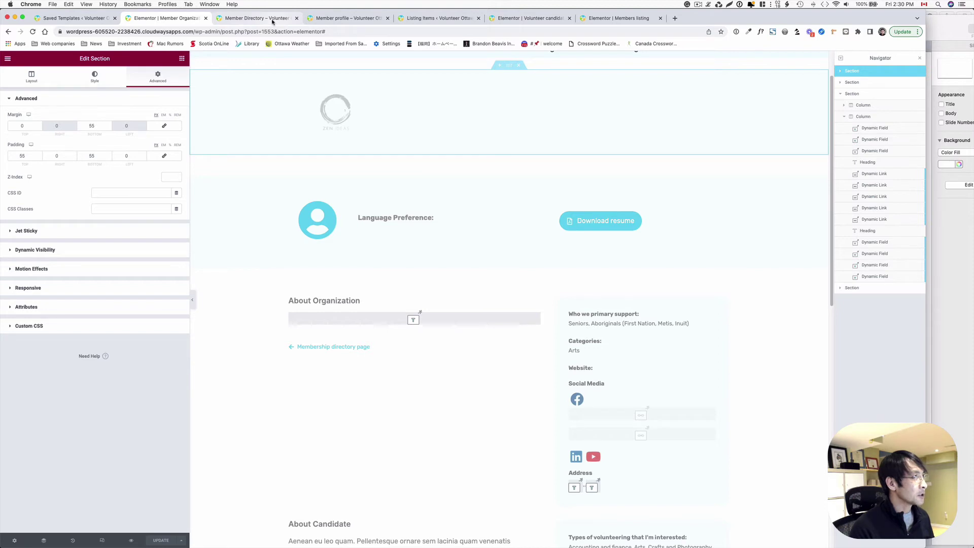
pyautogui.click(697, 6)
pyautogui.click(712, 29)
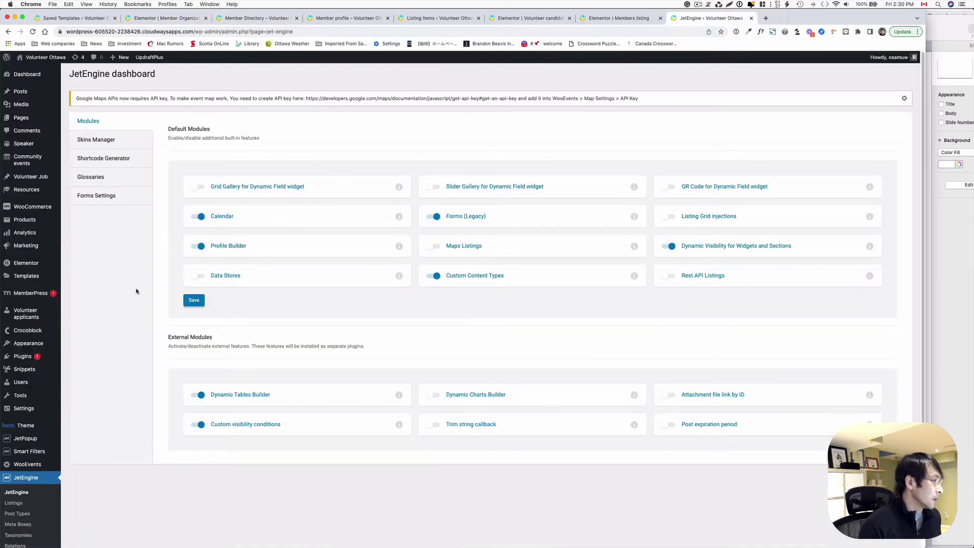
# Check the Profile Builder and Dynamic Visibility modules in the JetEngine dashboard, and return to the Member Organization template.
pyautogui.scroll(-2, 20, 432)
pyautogui.click(29, 437)
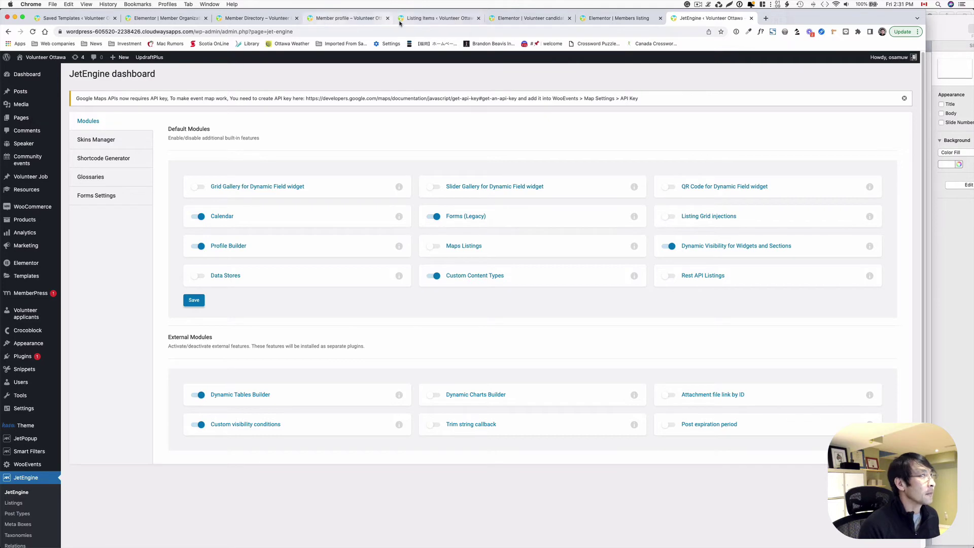
pyautogui.click(171, 18)
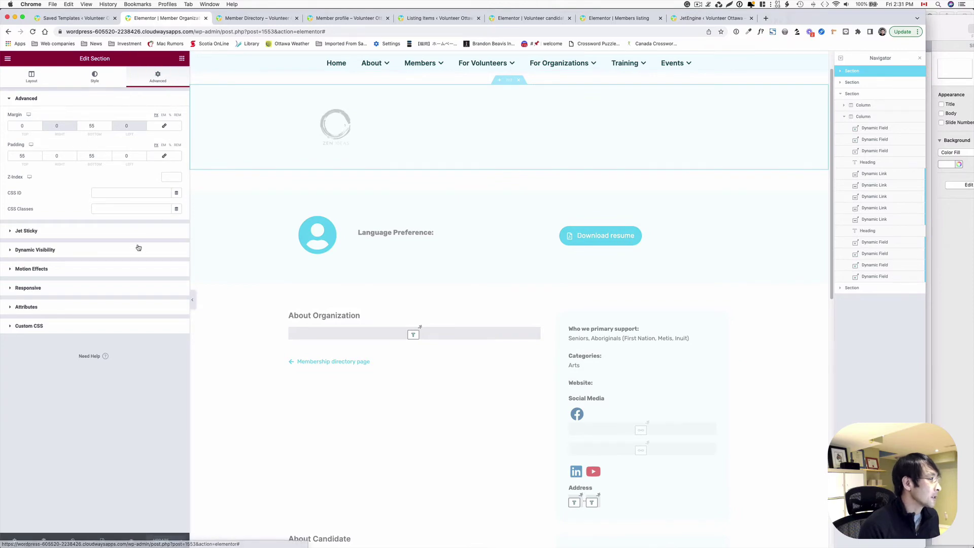
# Inspect the condition type options and the Is Profile Page condition in the logo section's Dynamic Visibility settings.
pyautogui.click(25, 249)
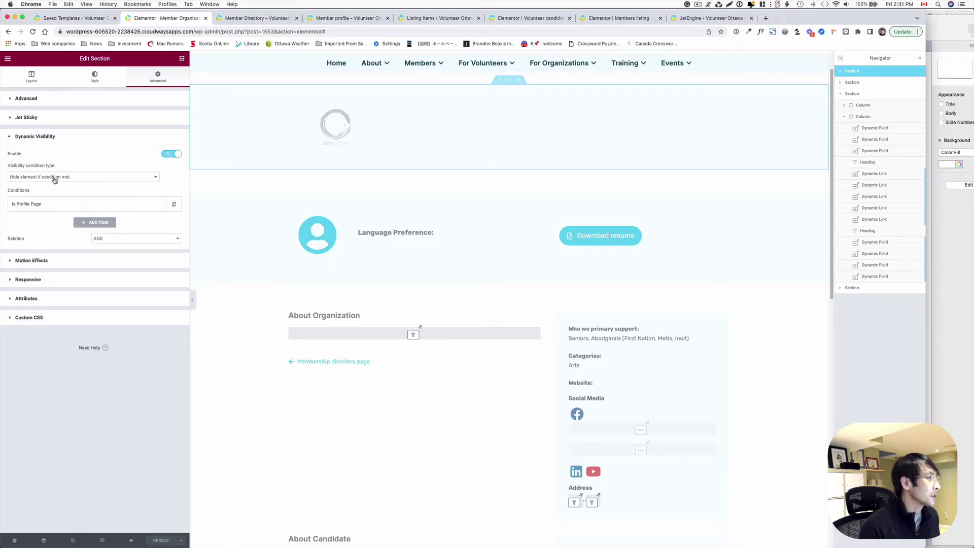
pyautogui.click(55, 177)
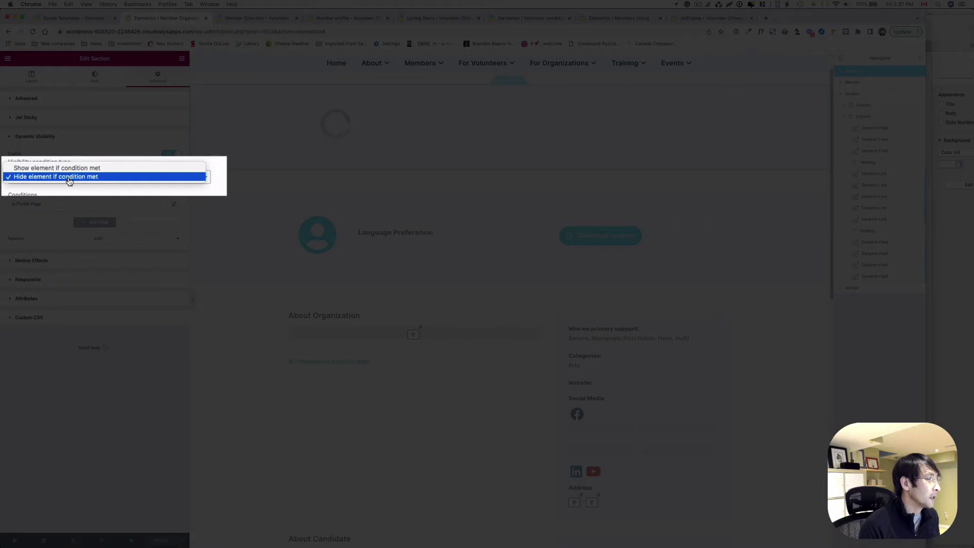
pyautogui.click(70, 177)
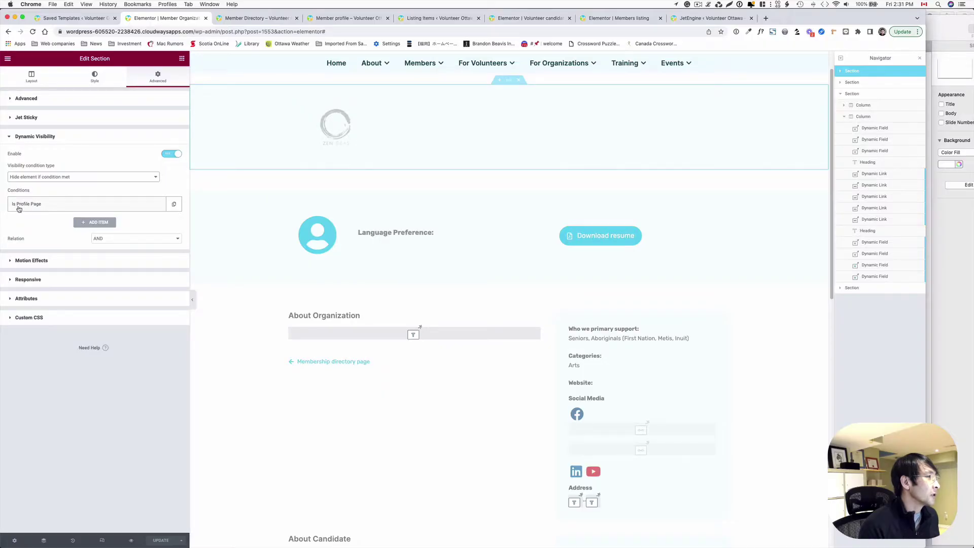
pyautogui.click(18, 205)
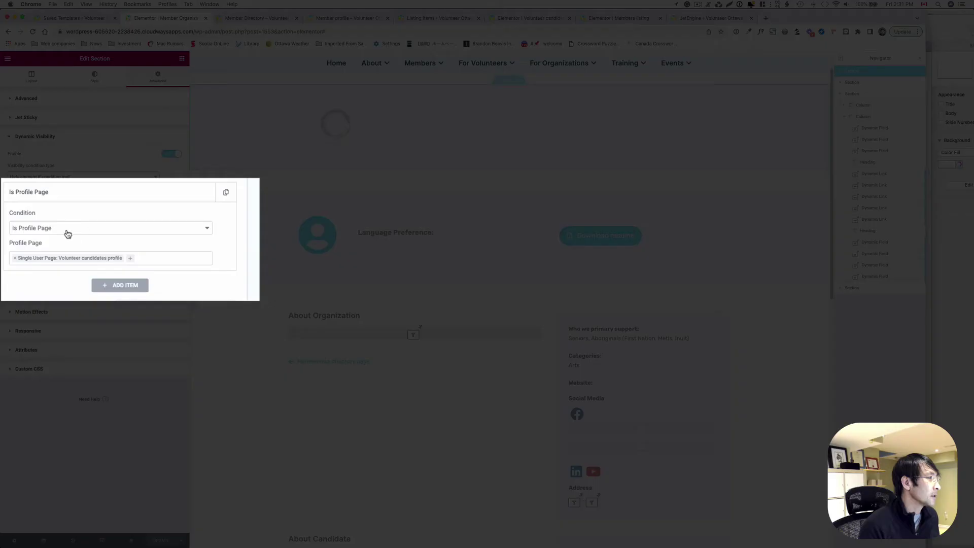
pyautogui.click(67, 231)
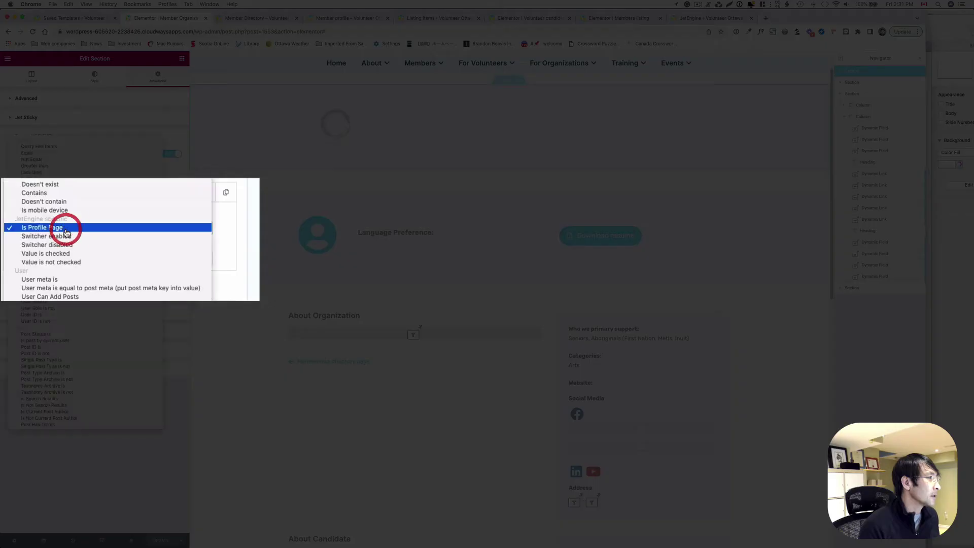
pyautogui.click(66, 230)
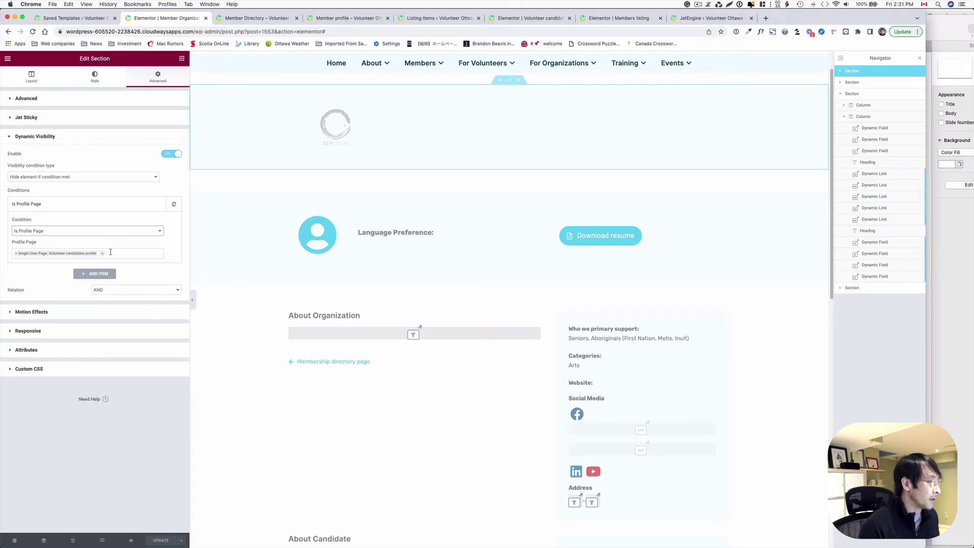
pyautogui.click(698, 4)
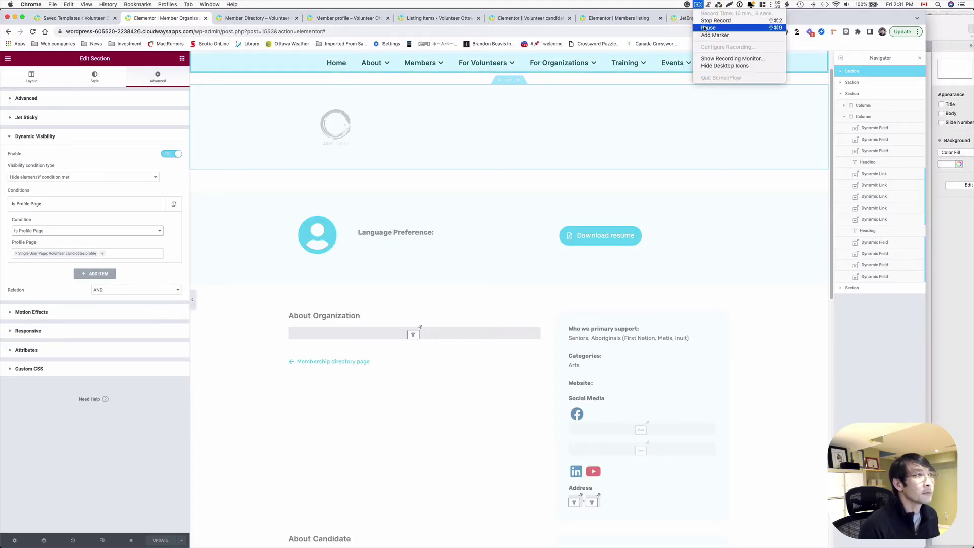
pyautogui.click(703, 28)
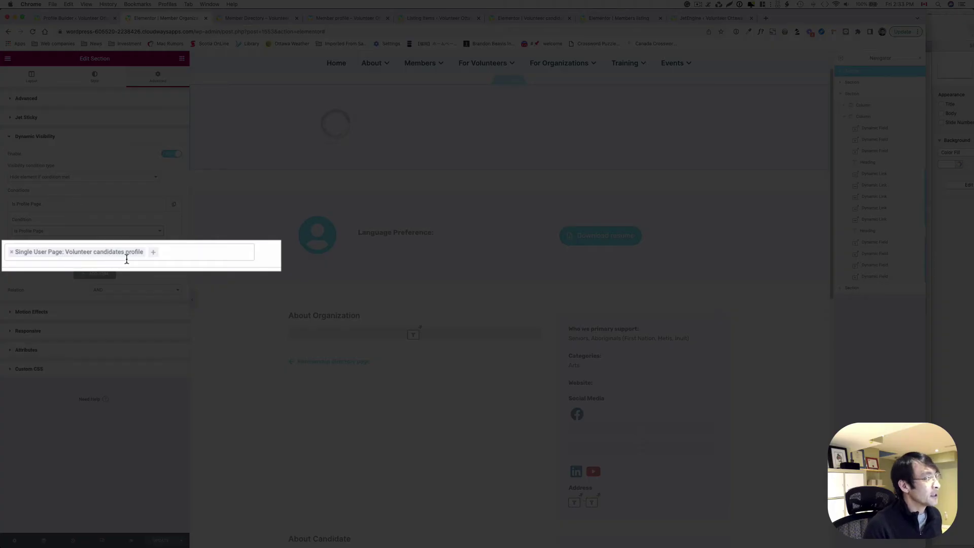
# Return to the Profile Builder user page settings and examine the Volunteer candidates profile subpage's title and template.
pyautogui.click(70, 18)
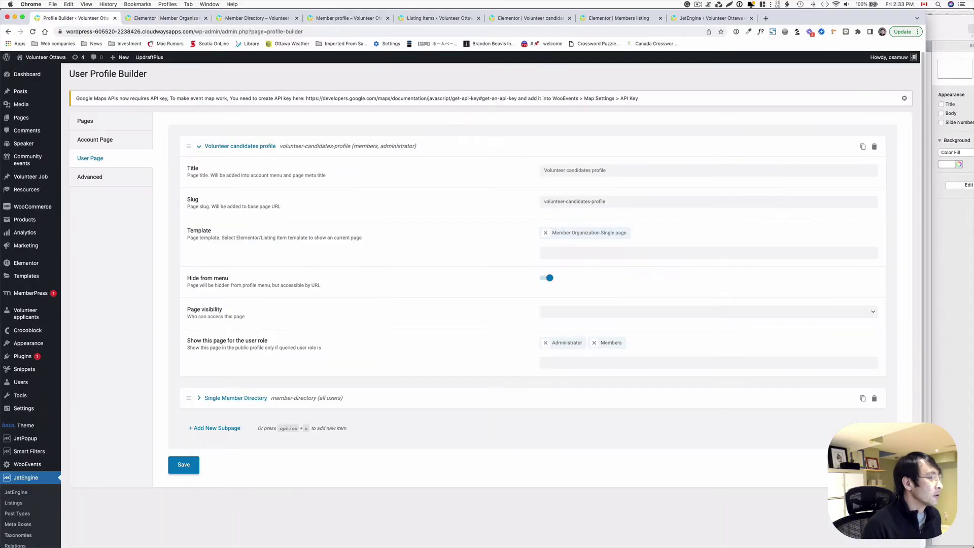
pyautogui.scroll(-2, 12, 488)
pyautogui.scroll(2, 107, 134)
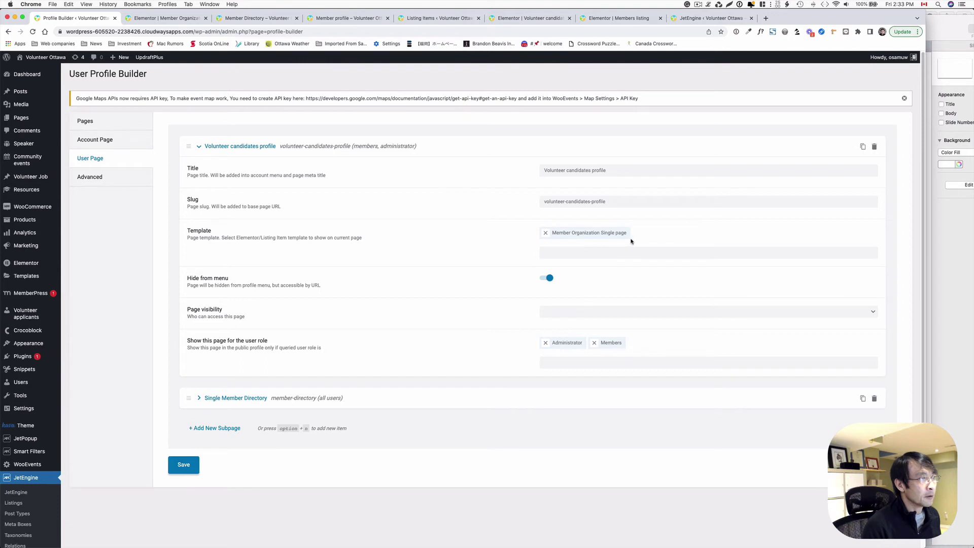
# Switch to the Search volunteers page in Safari and open the public profile of the first listed candidate.
pyautogui.hotkey('ctrl', 'Tab')
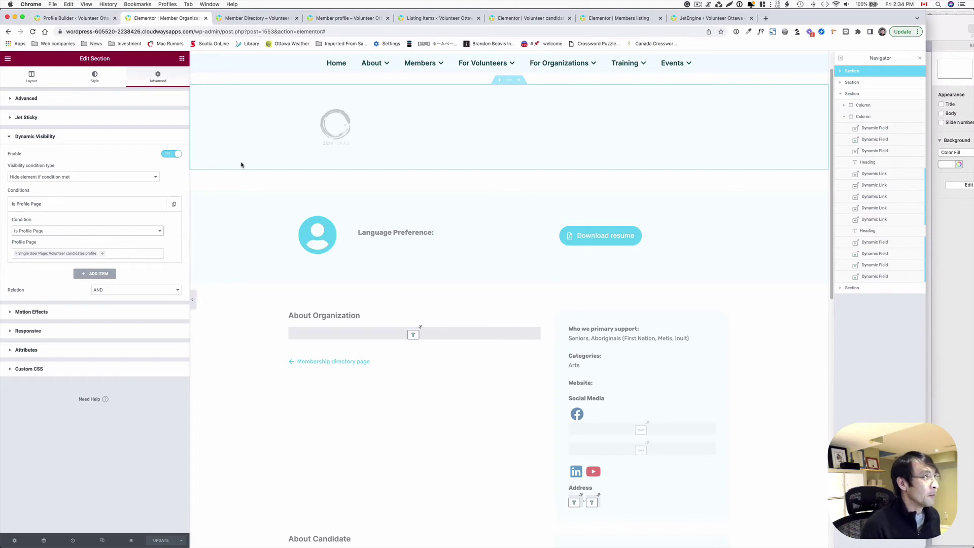
pyautogui.hotkey('ctrl', 'Up')
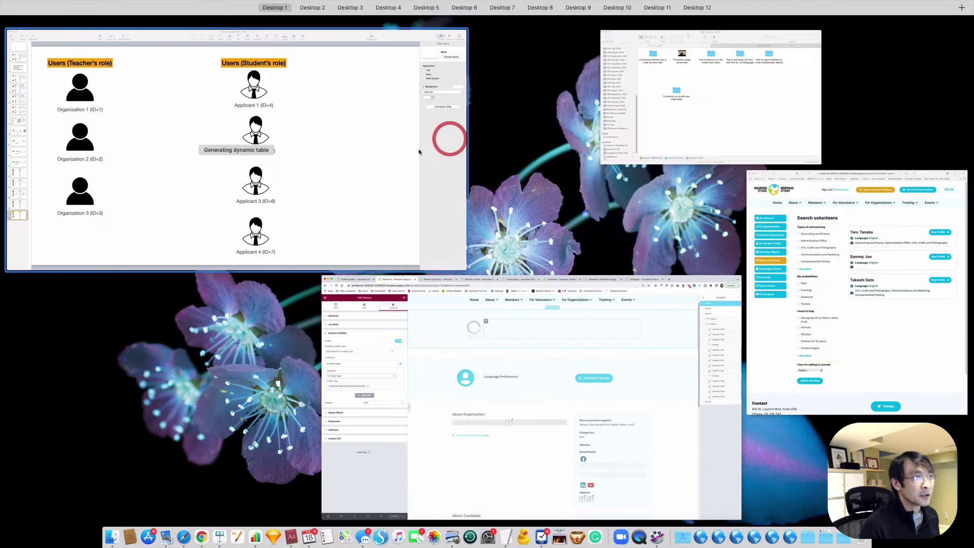
pyautogui.click(765, 236)
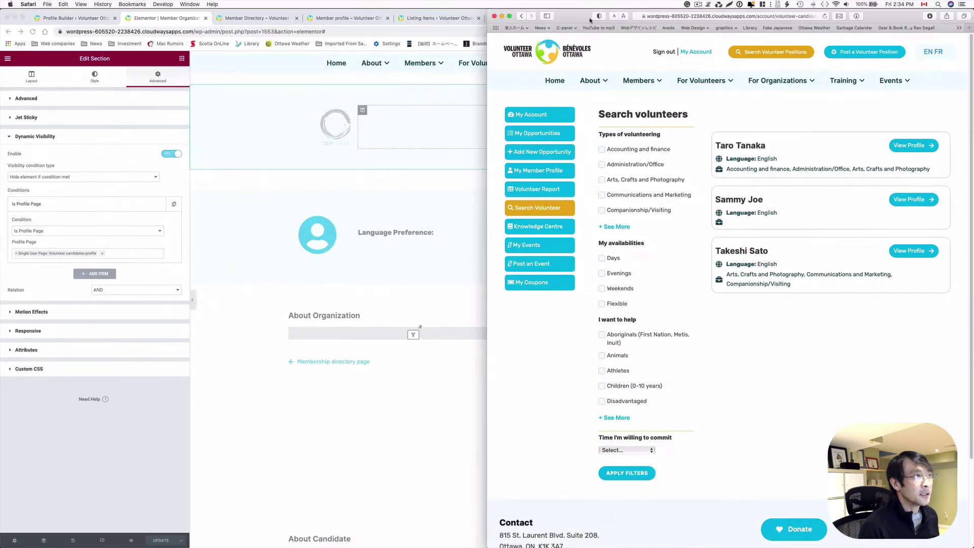
pyautogui.moveTo(563, 19); pyautogui.dragTo(169, 13)
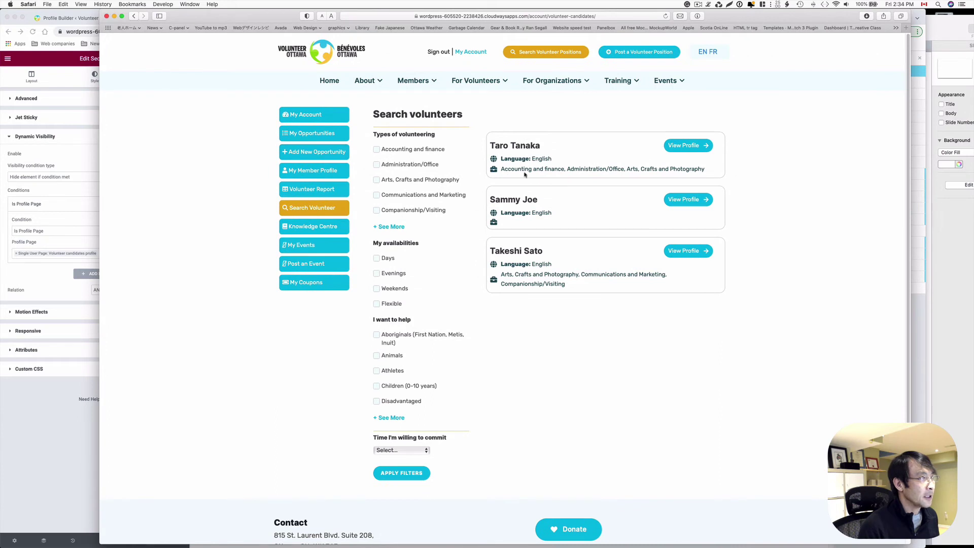
pyautogui.click(690, 150)
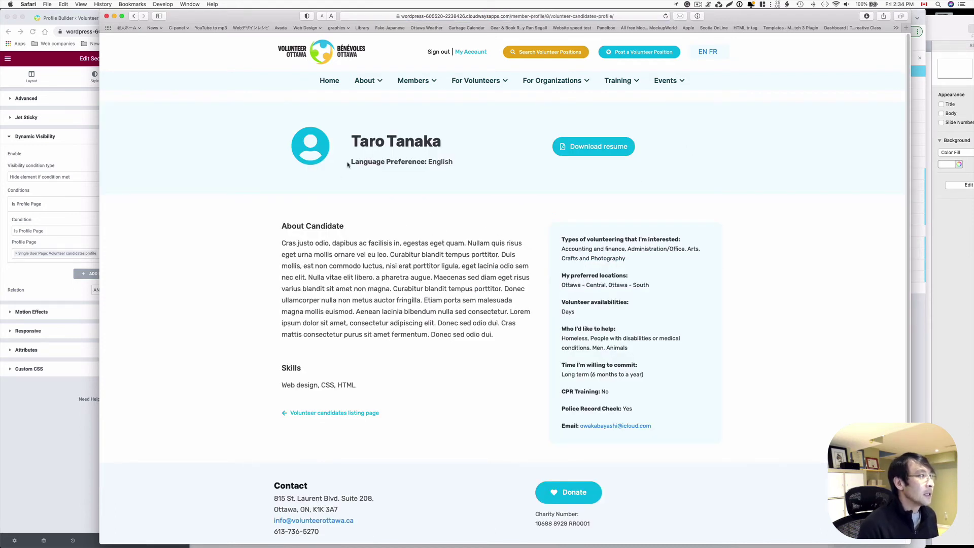
# Compare the candidate's public profile with the Elementor template and check the volunteer-candidates-profile slug in its URL.
pyautogui.moveTo(279, 24); pyautogui.dragTo(528, 114)
pyautogui.click(323, 112)
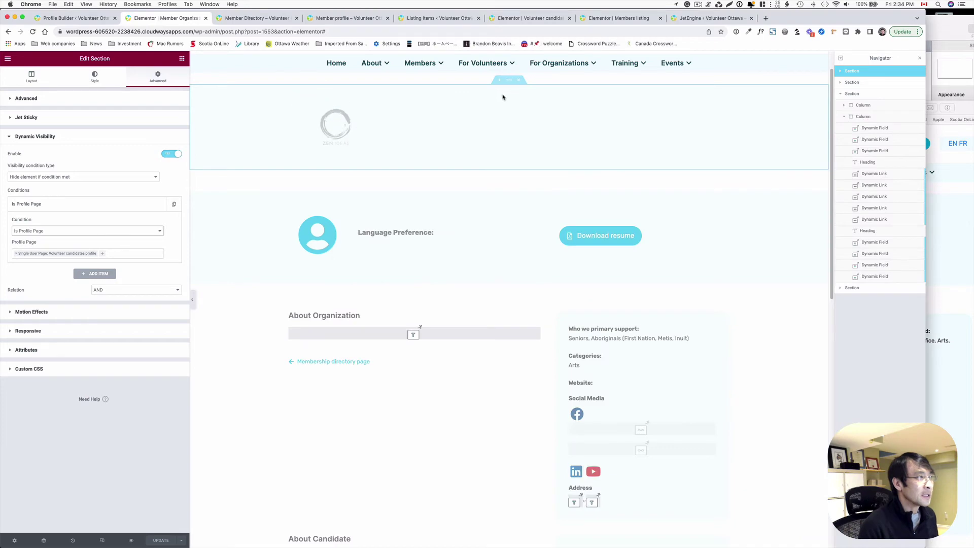
pyautogui.click(955, 242)
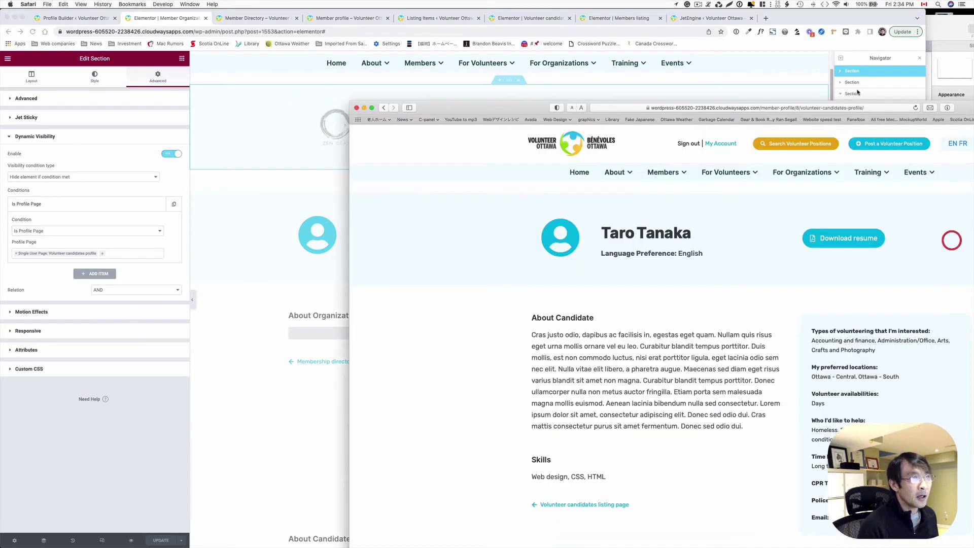
pyautogui.doubleClick(493, 111)
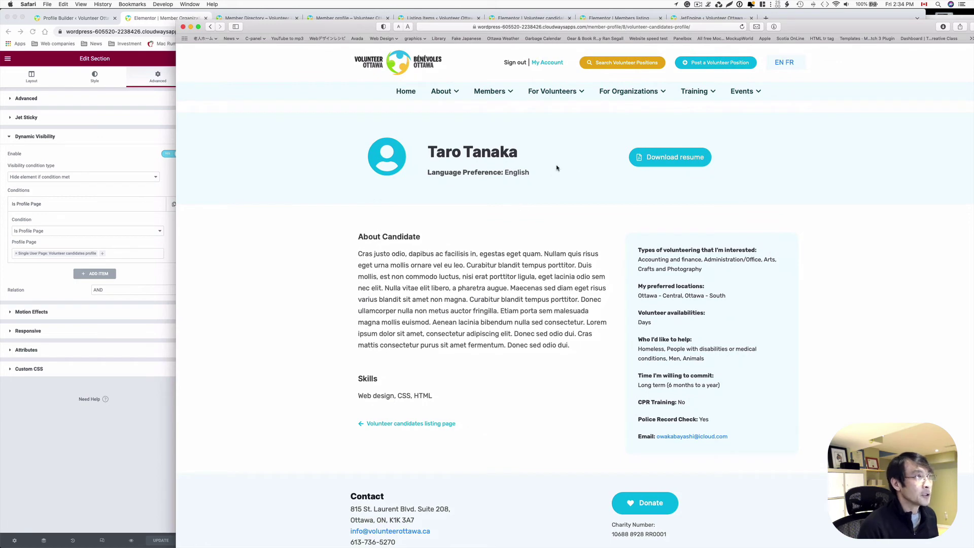
pyautogui.click(663, 27)
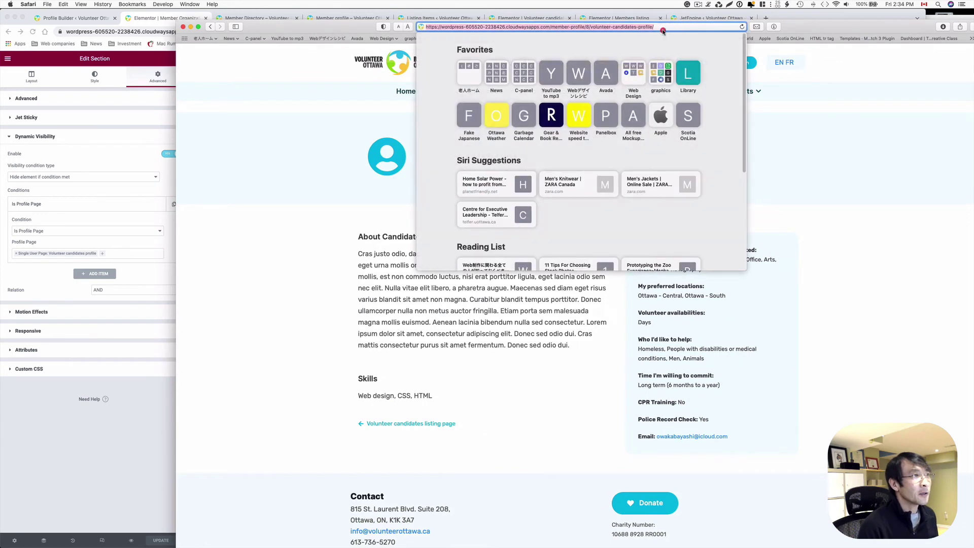
pyautogui.click(663, 26)
pyautogui.click(811, 65)
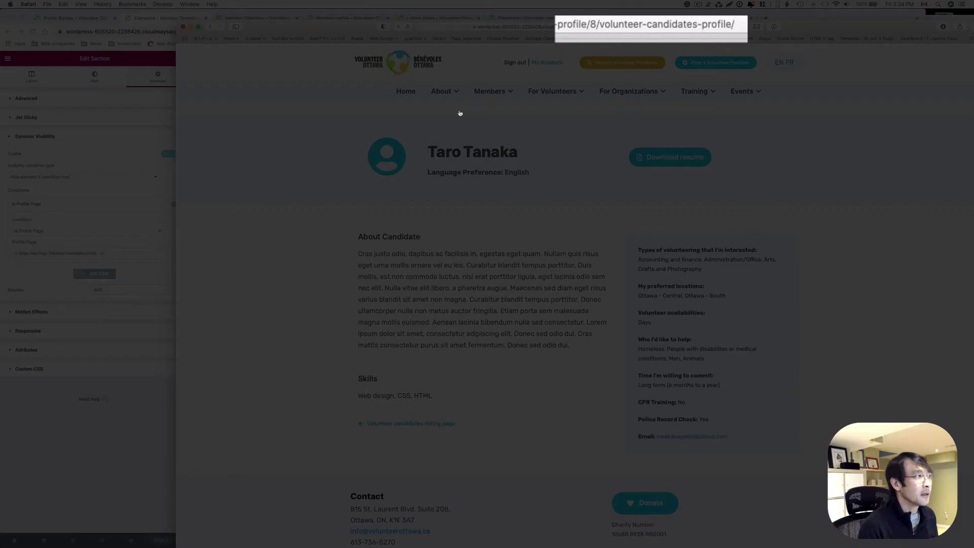
# Return to the Elementor template and inspect the Is Profile Page condition in the About Organization section's Dynamic Visibility settings.
pyautogui.press('super+Tab')
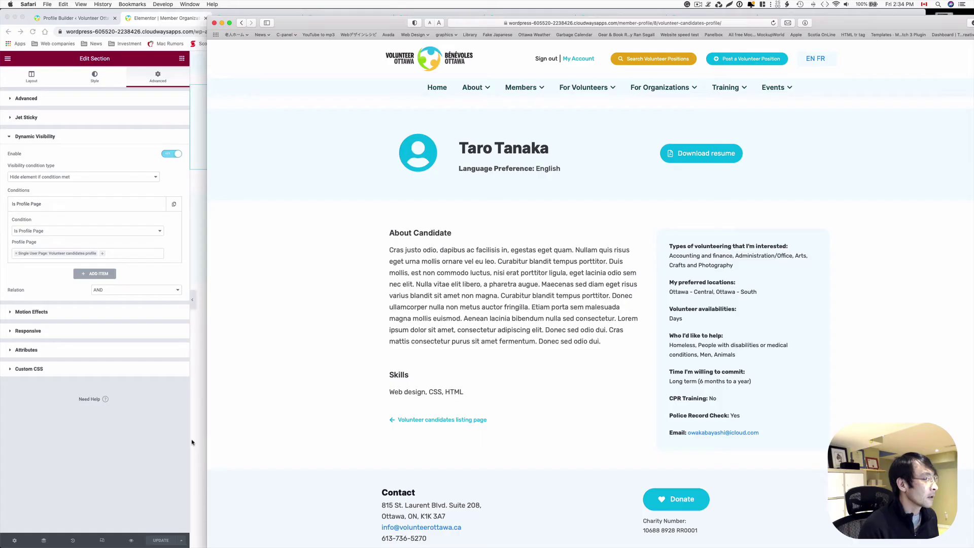
pyautogui.click(193, 436)
pyautogui.scroll(-4, 420, 296)
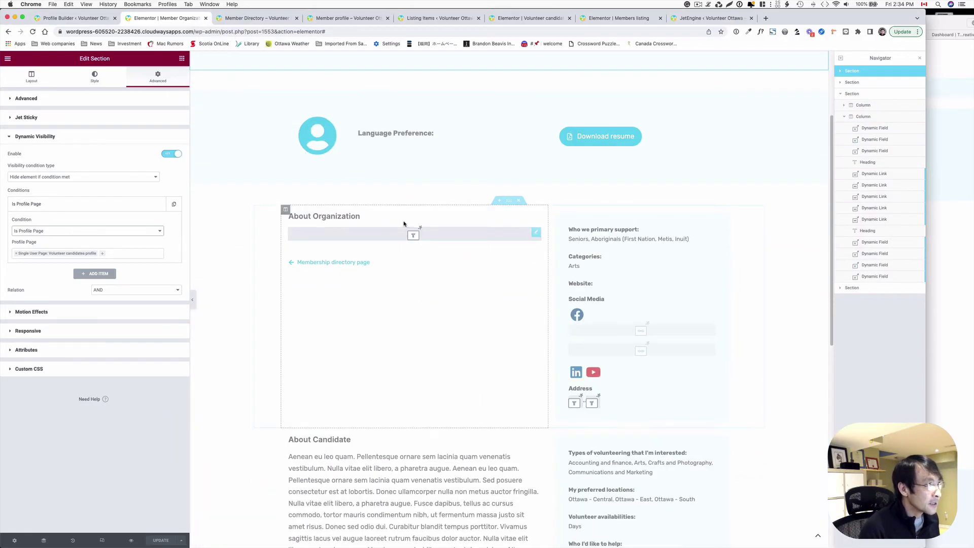
pyautogui.click(509, 201)
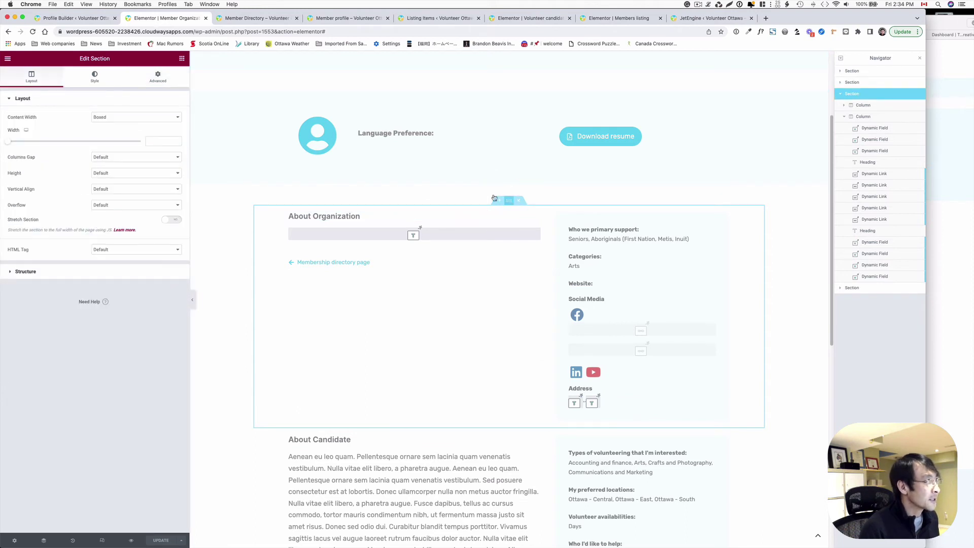
pyautogui.click(156, 80)
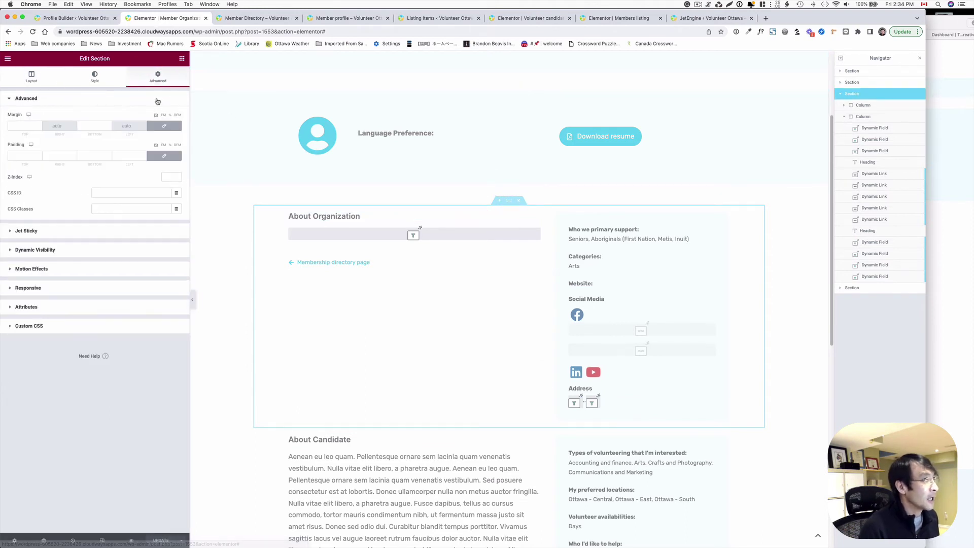
pyautogui.click(32, 249)
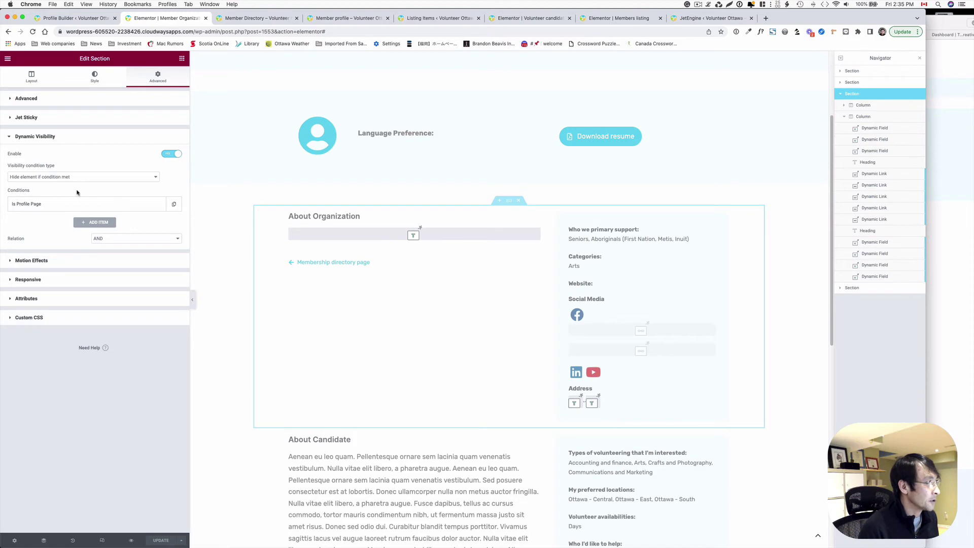
pyautogui.click(49, 206)
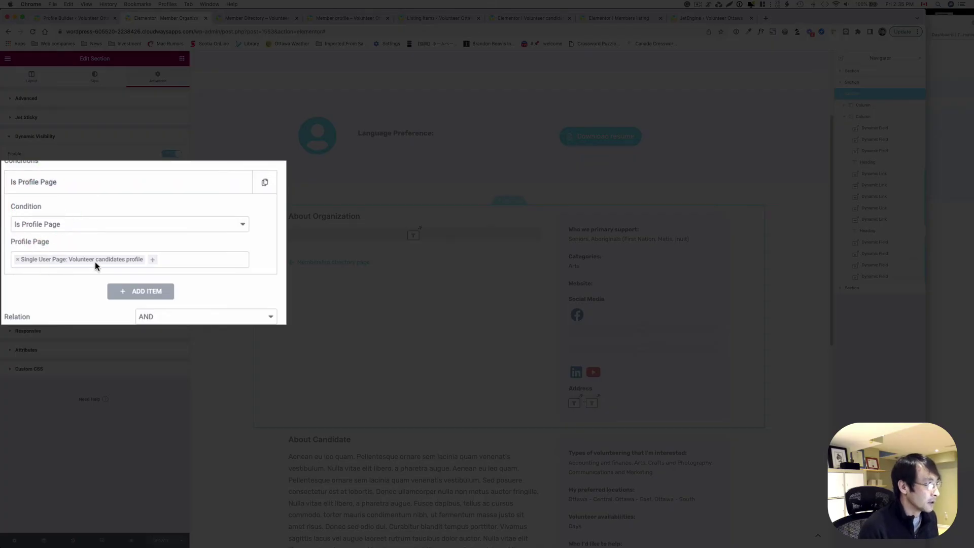
# Compare the About Organization section in the template with the candidate's public profile in Safari.
pyautogui.click(946, 207)
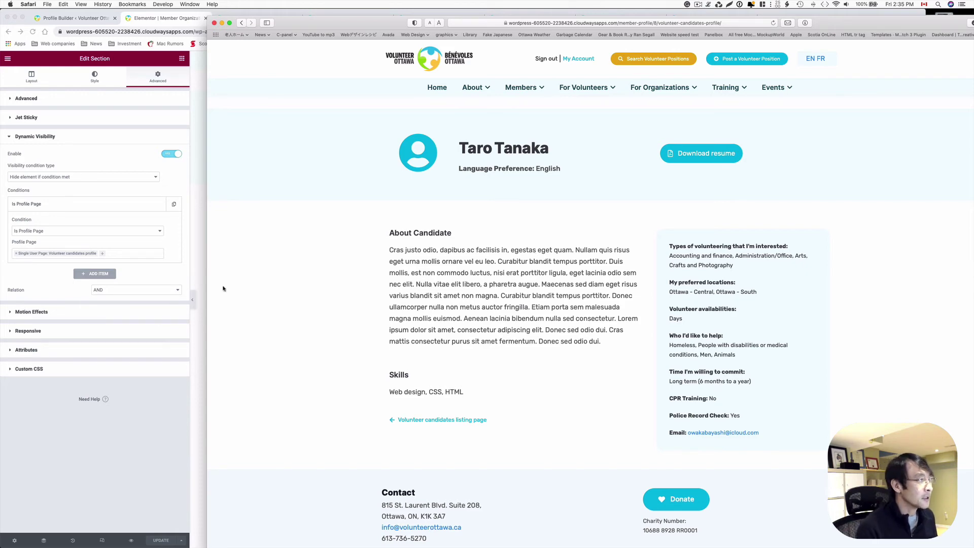
pyautogui.click(201, 274)
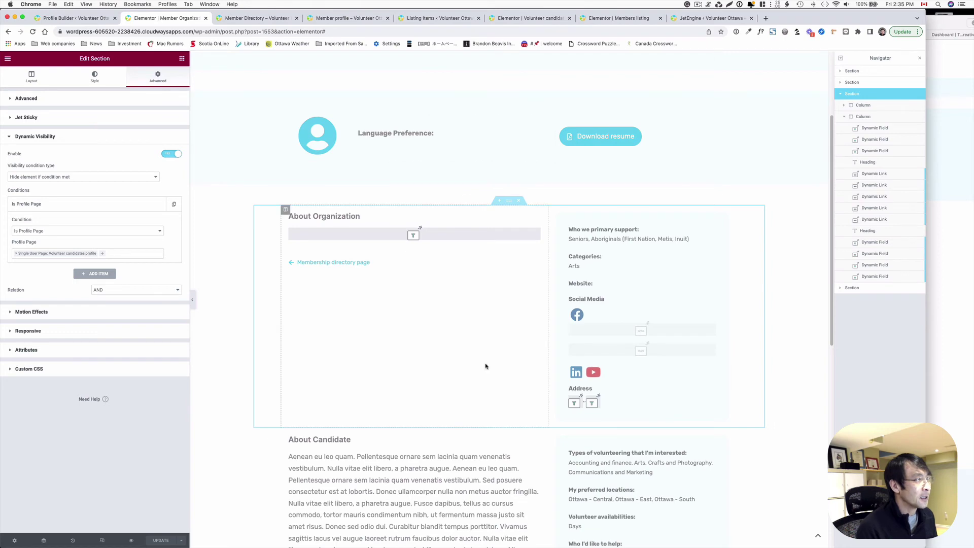
pyautogui.press('super+Tab')
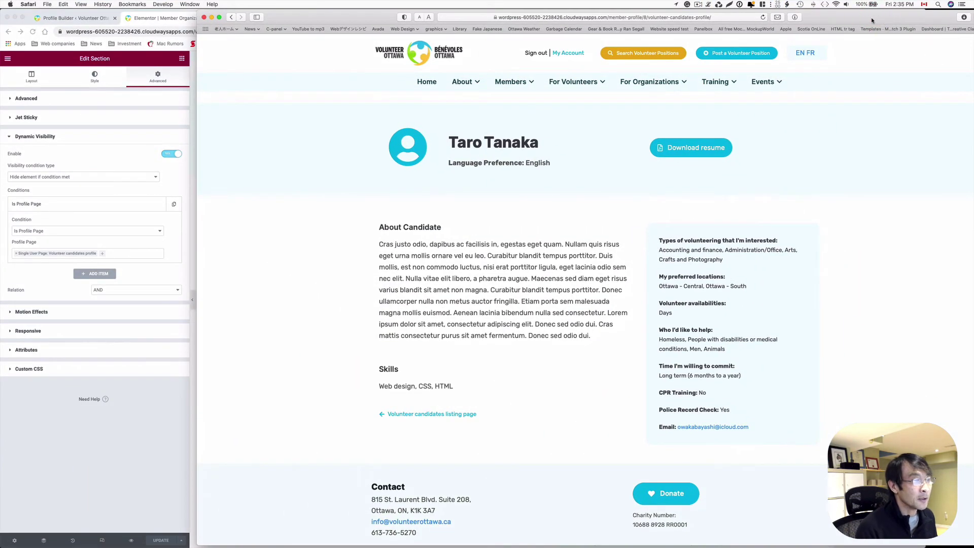
pyautogui.press('super+Tab')
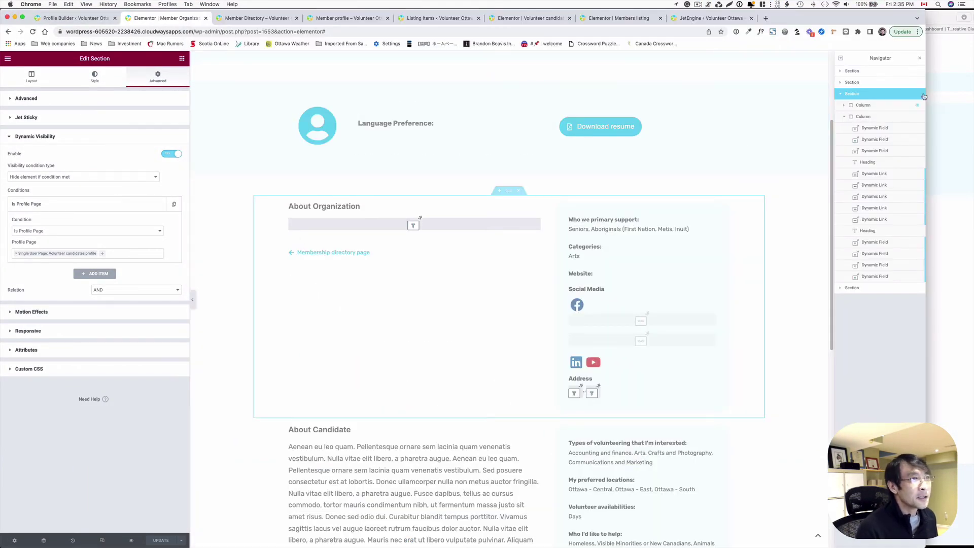
# Open the Member Directory on the public site in Safari and view the Apple Inc profile.
pyautogui.click(936, 64)
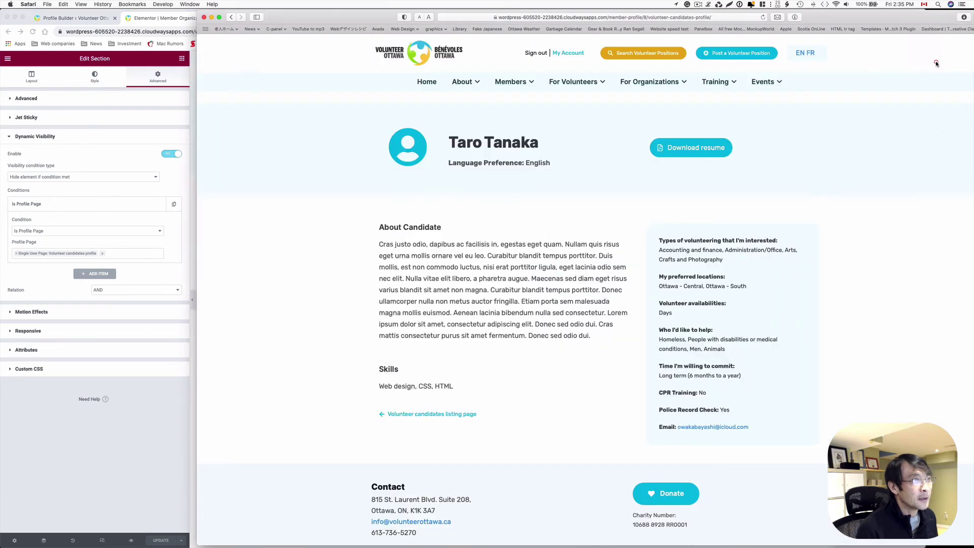
pyautogui.moveTo(516, 86)
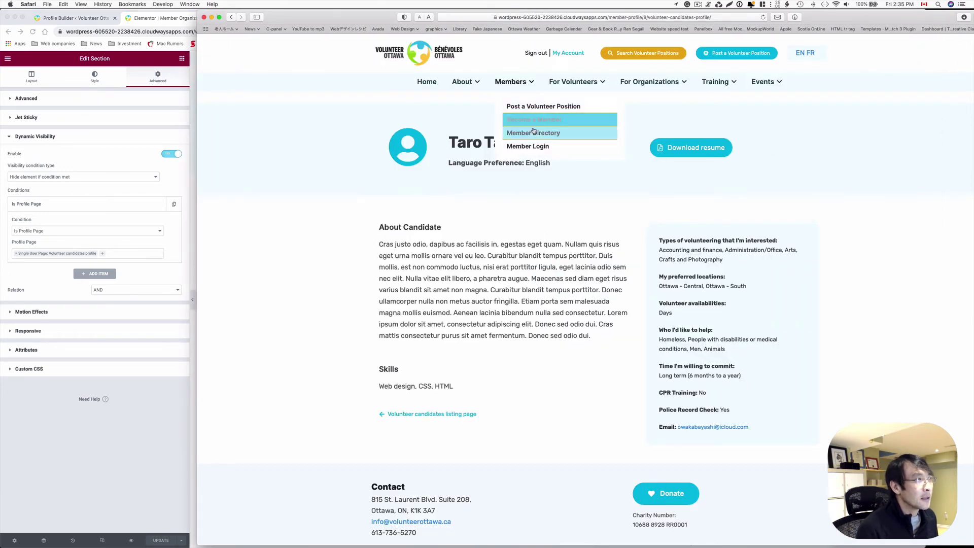
pyautogui.click(547, 137)
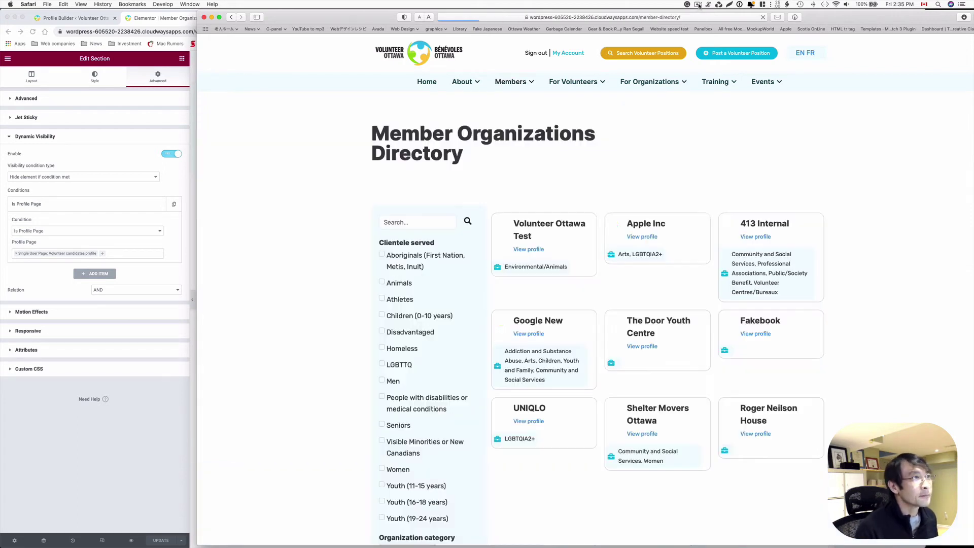
pyautogui.click(644, 237)
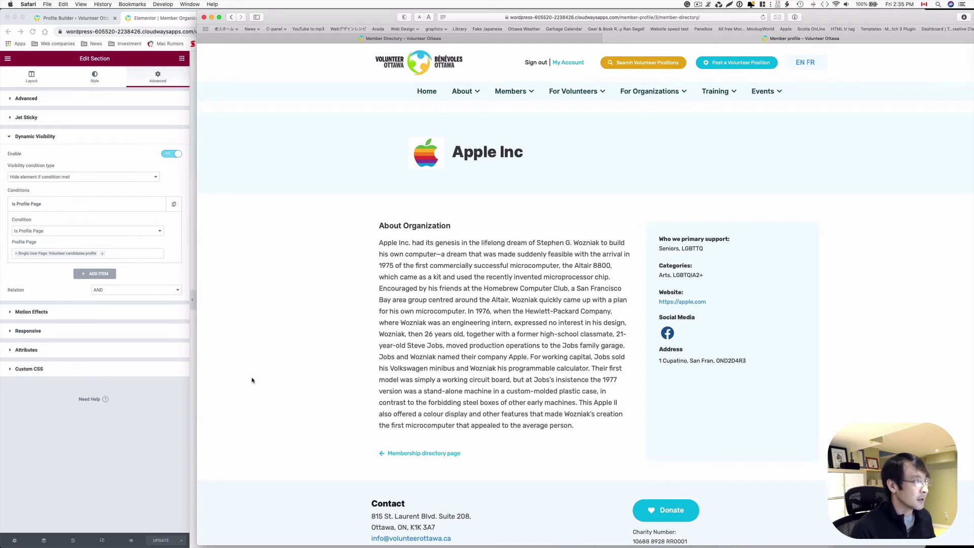
# Return to the Elementor template and inspect the Dynamic Visibility condition of the section holding the language preference and resume download.
pyautogui.click(191, 444)
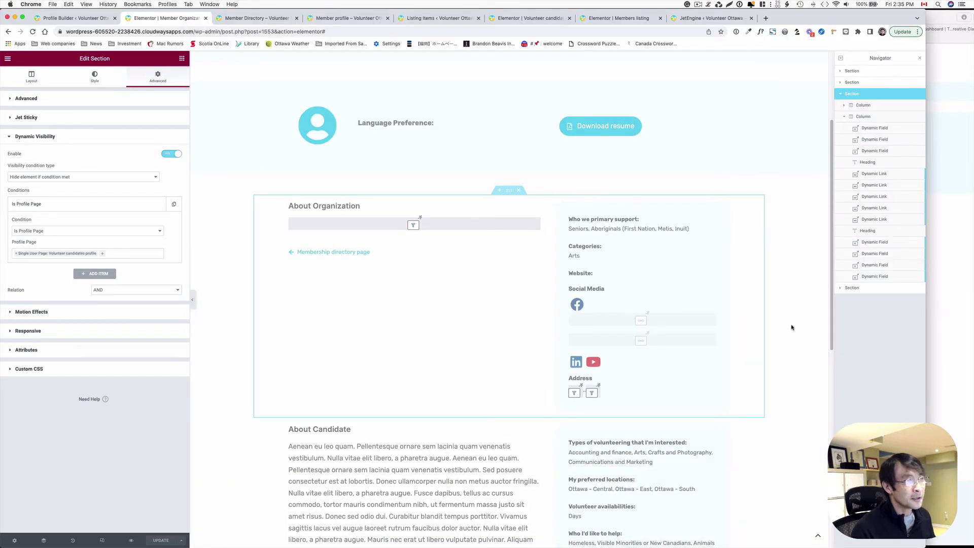
pyautogui.scroll(-4, 793, 339)
pyautogui.scroll(5, 791, 348)
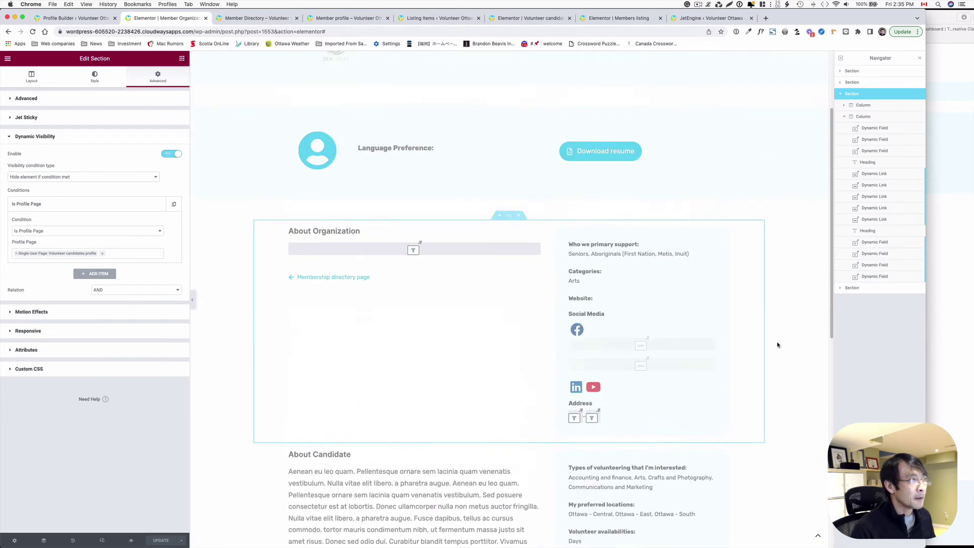
pyautogui.scroll(3, 776, 345)
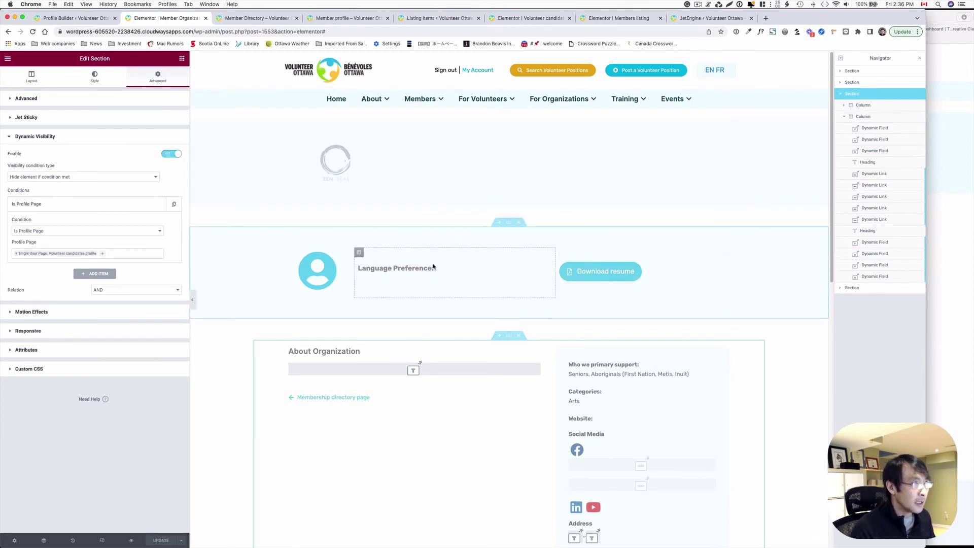
pyautogui.click(508, 223)
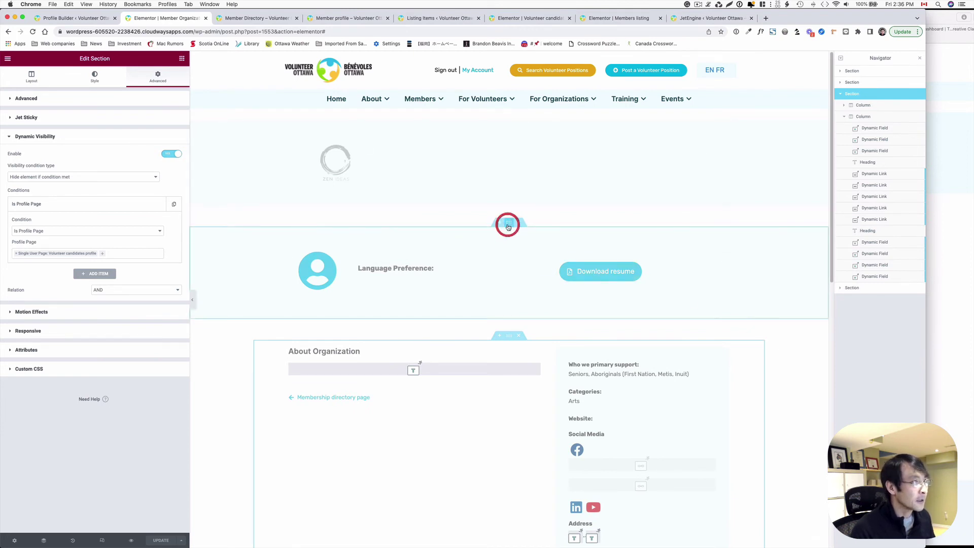
pyautogui.click(159, 77)
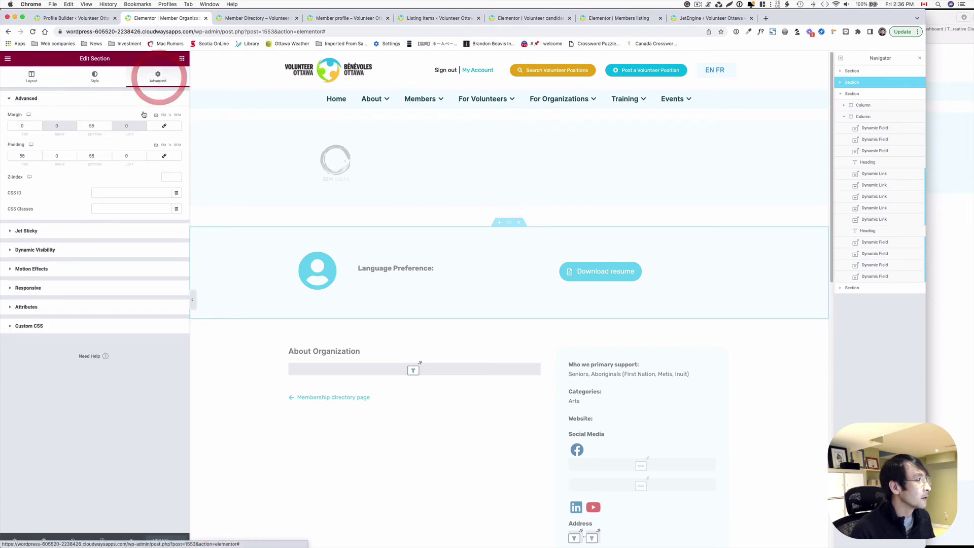
pyautogui.click(28, 250)
pyautogui.click(56, 209)
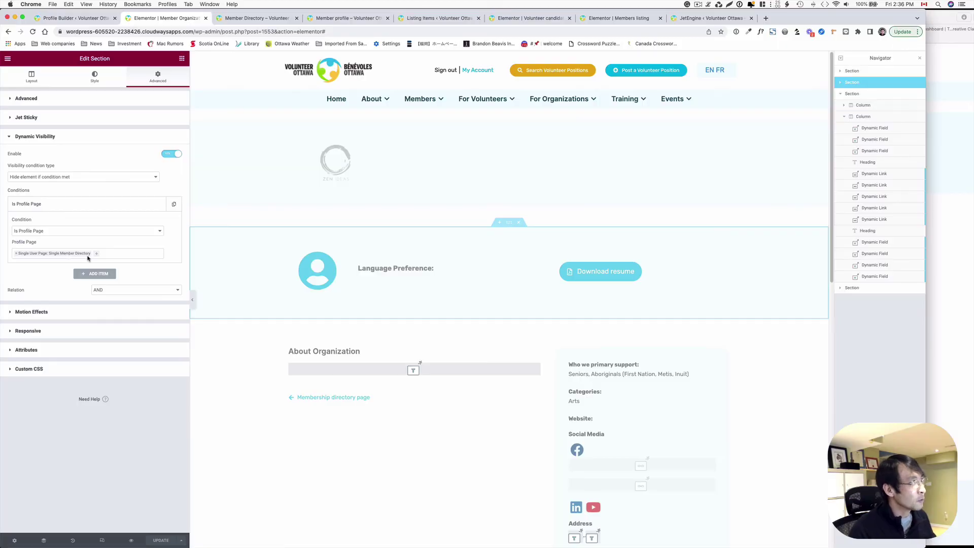
# Return to the Profile Builder user page settings and examine the Single Member Directory subpage's title, slug and template.
pyautogui.click(56, 19)
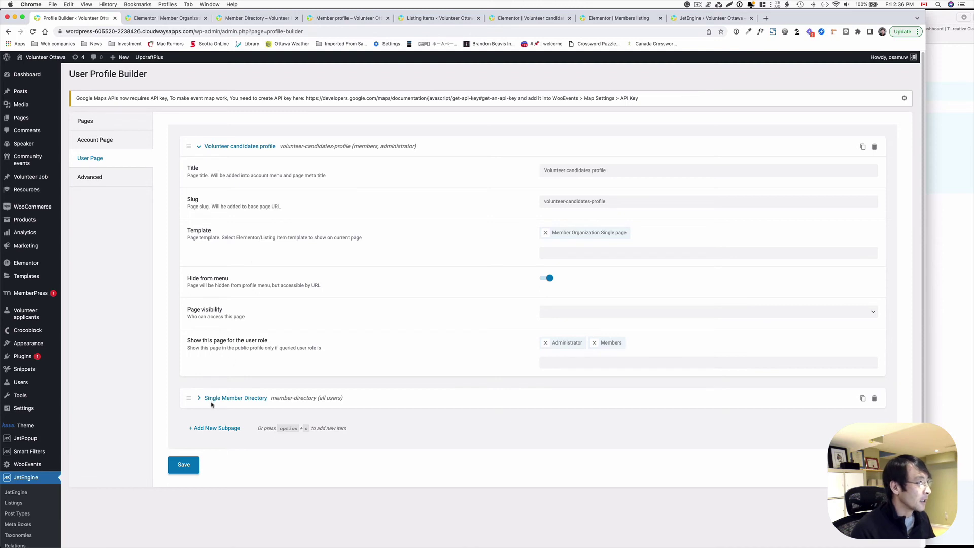
pyautogui.click(226, 398)
pyautogui.scroll(-1, 525, 378)
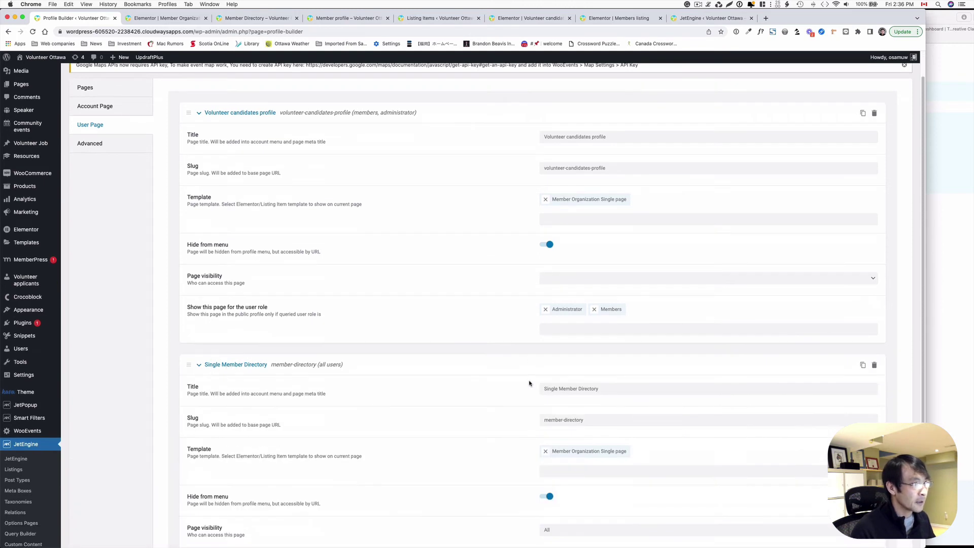
pyautogui.scroll(-1, 528, 380)
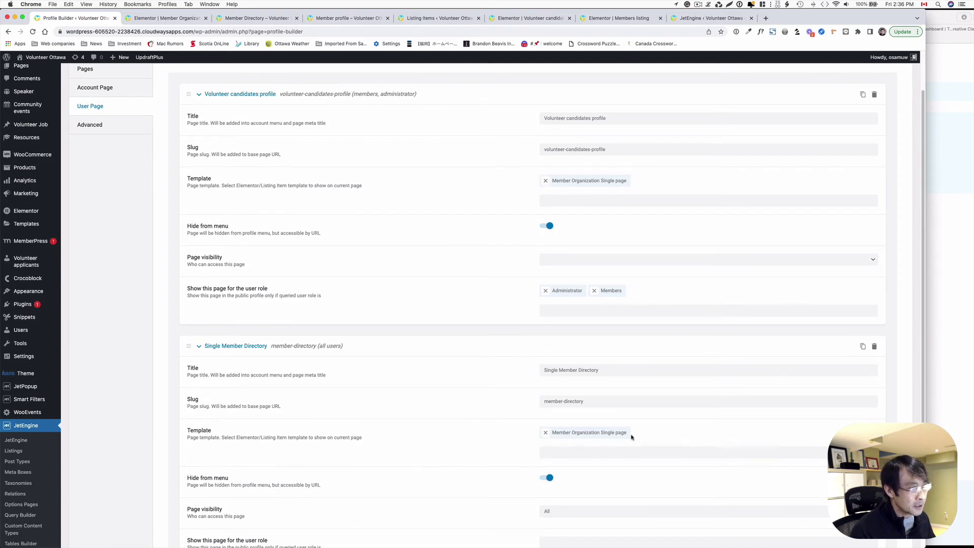
pyautogui.scroll(-3, 611, 429)
# Return to the Elementor template and inspect the Dynamic Visibility condition of the About Candidate section.
pyautogui.hotkey('ctrl', 'Tab')
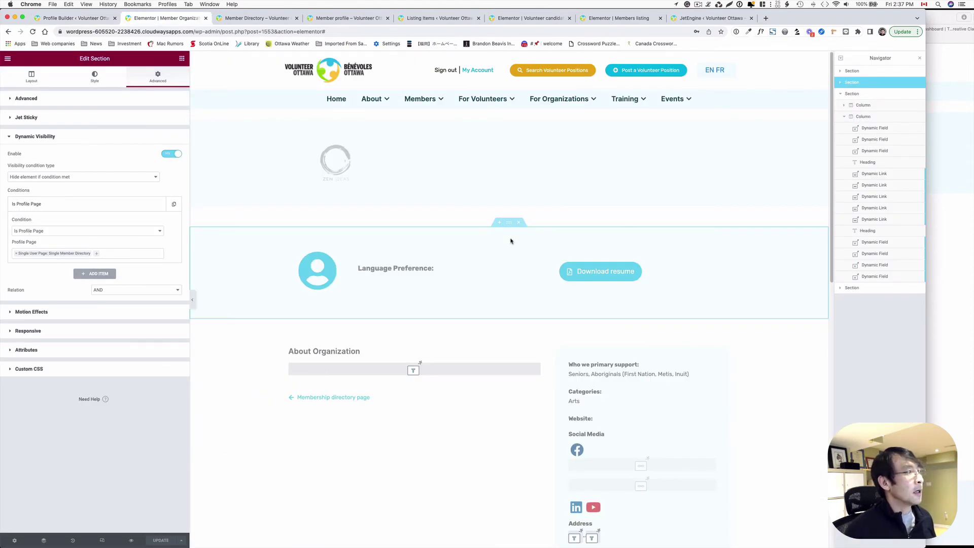
pyautogui.scroll(-5, 481, 302)
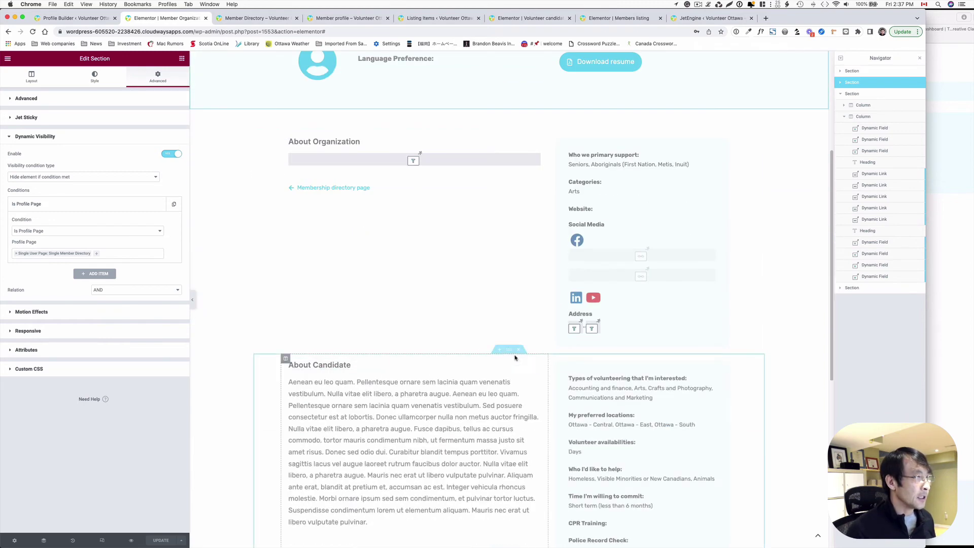
pyautogui.click(509, 349)
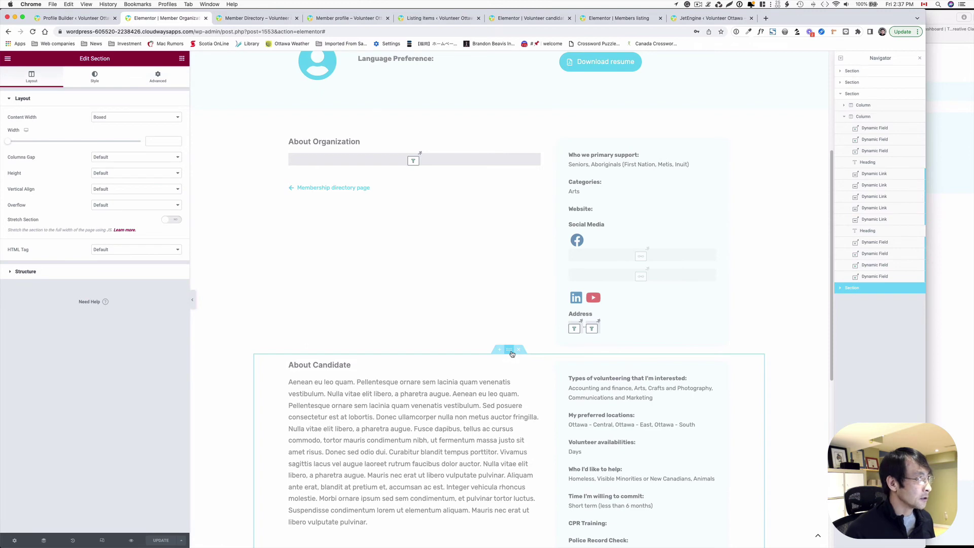
pyautogui.click(158, 76)
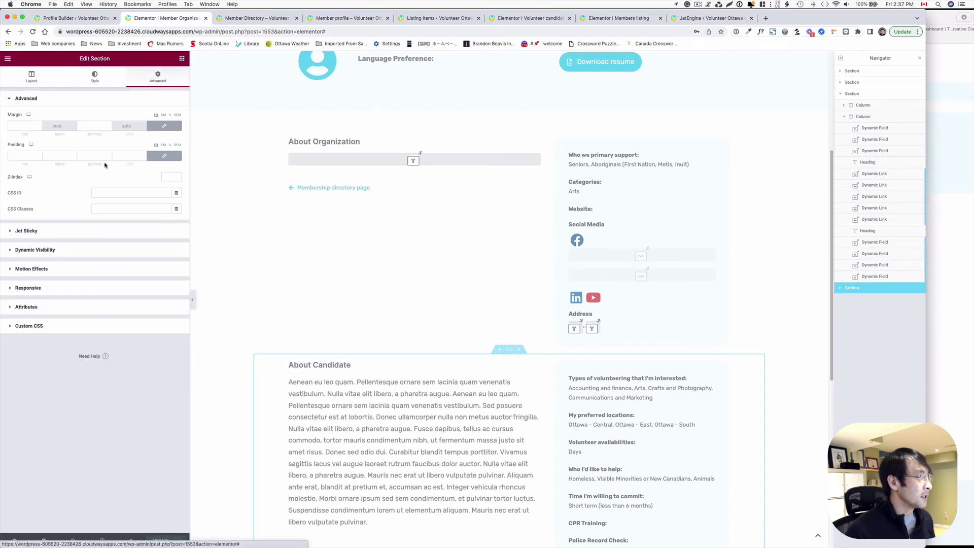
pyautogui.click(44, 249)
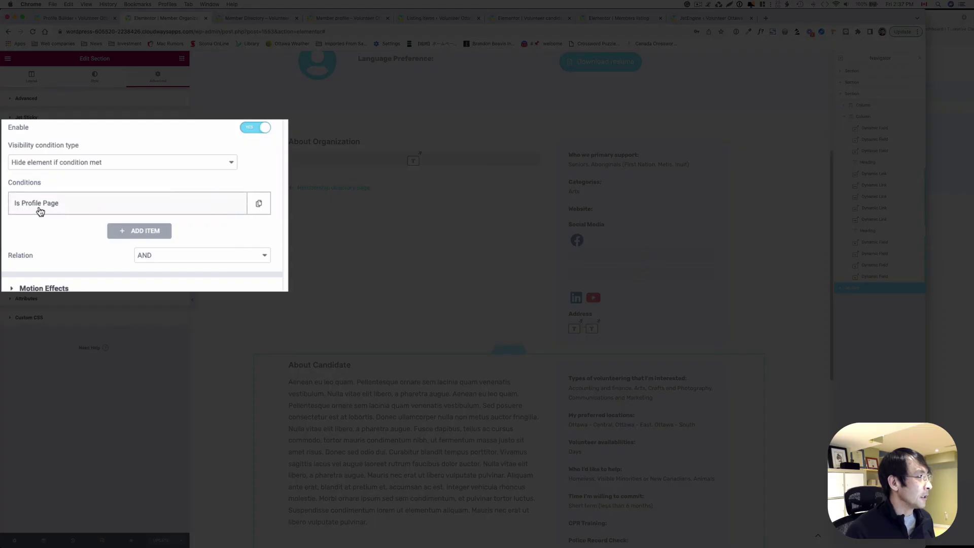
pyautogui.click(40, 206)
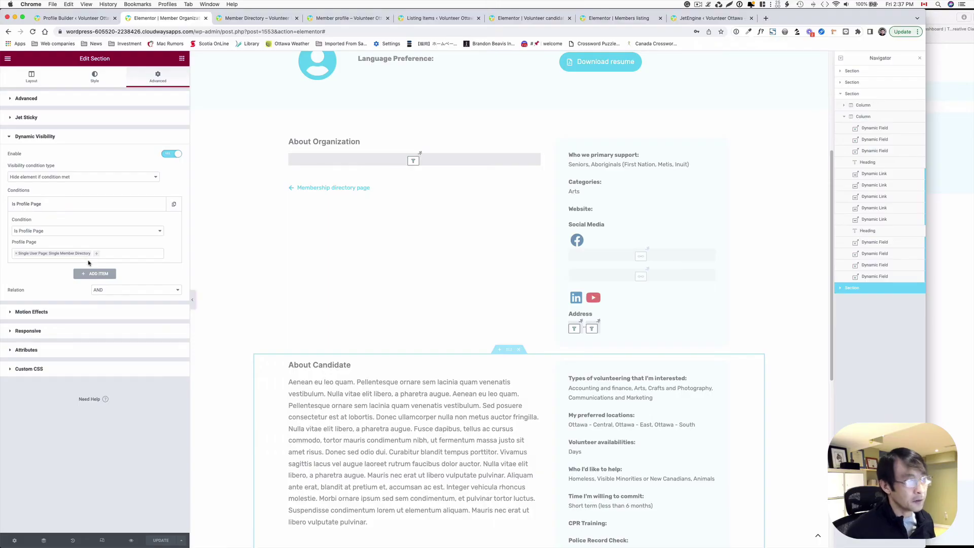
# Switch to Safari and check the Apple Inc public profile against the template's visibility condition.
pyautogui.click(952, 114)
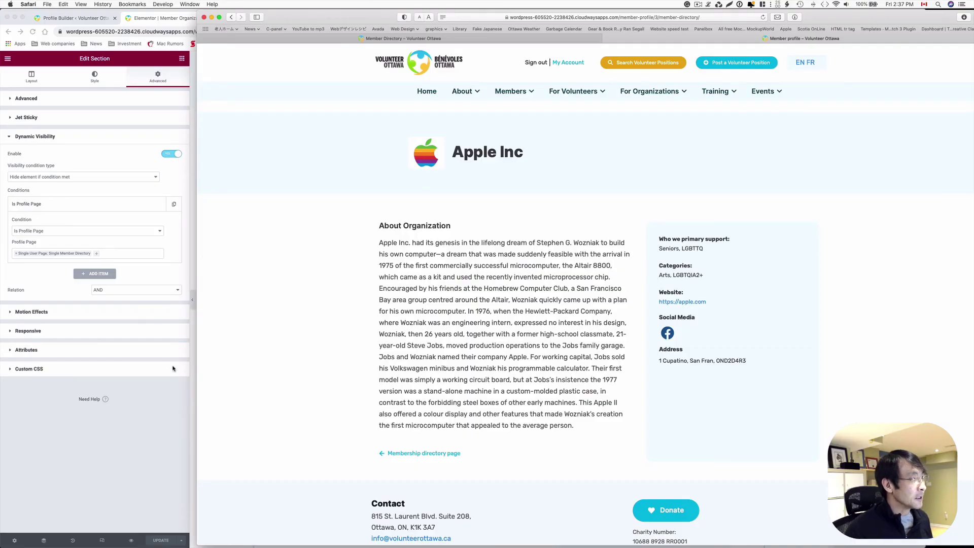
pyautogui.click(166, 407)
pyautogui.click(941, 311)
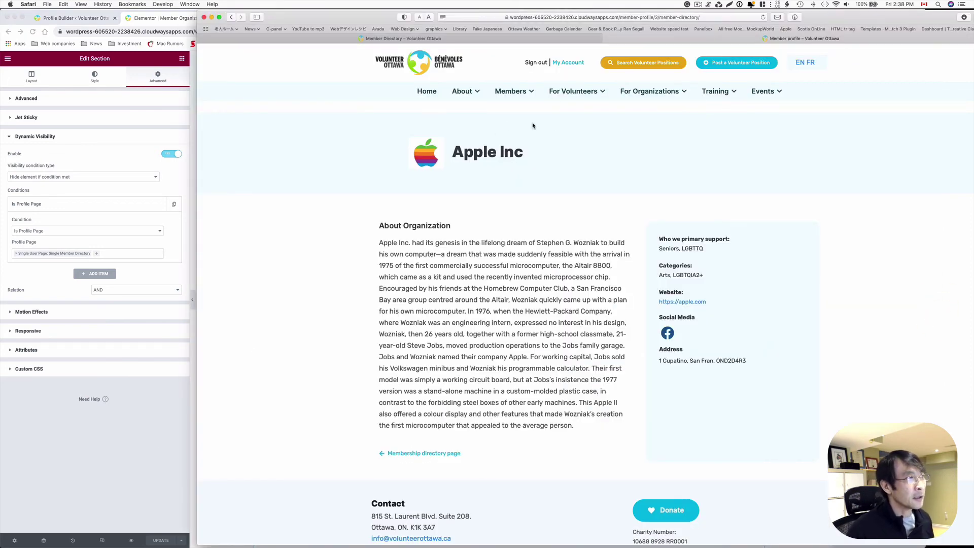
pyautogui.scroll(-3, 469, 322)
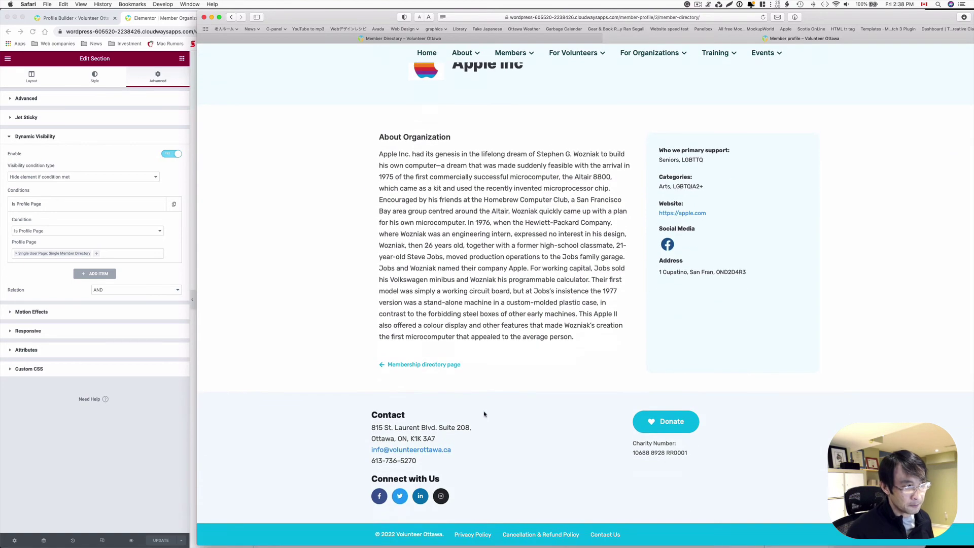
pyautogui.scroll(3, 484, 411)
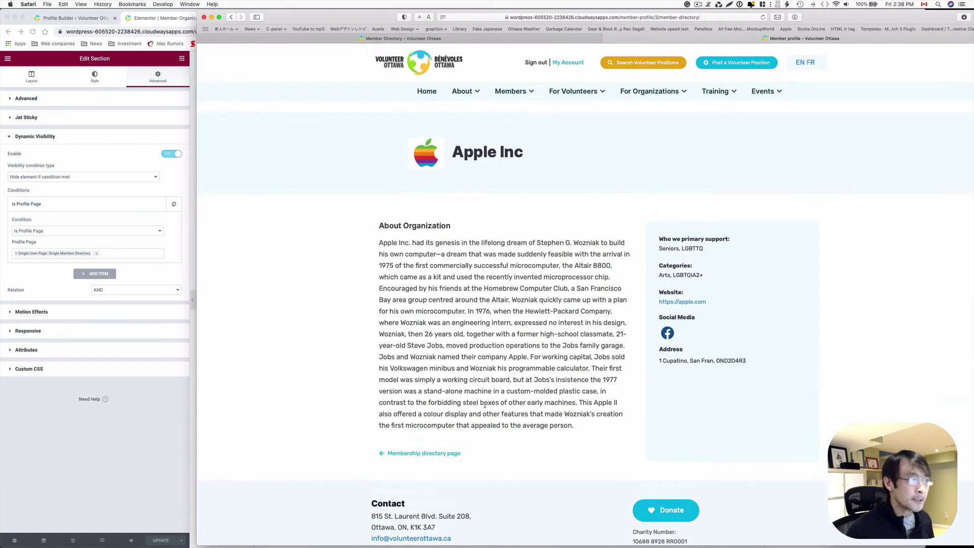
pyautogui.click(697, 4)
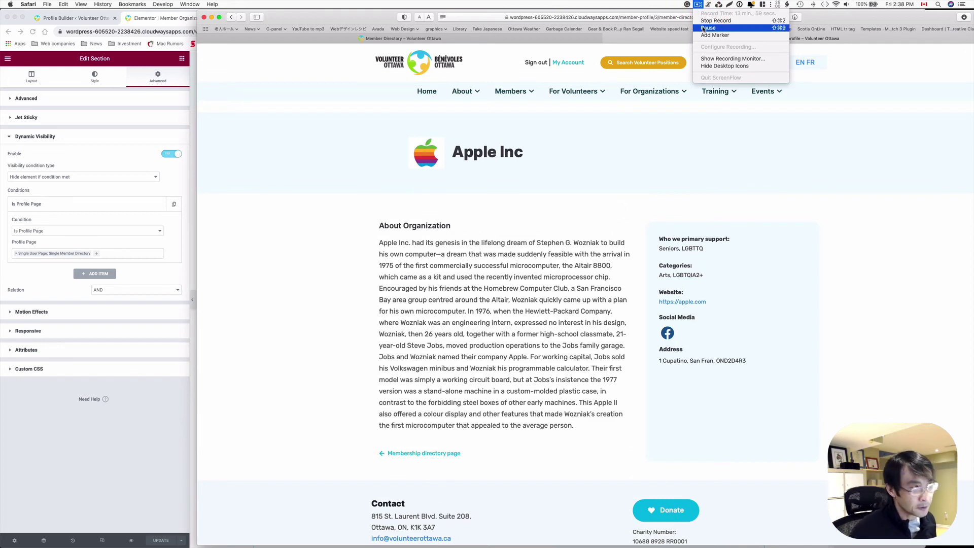
pyautogui.click(704, 28)
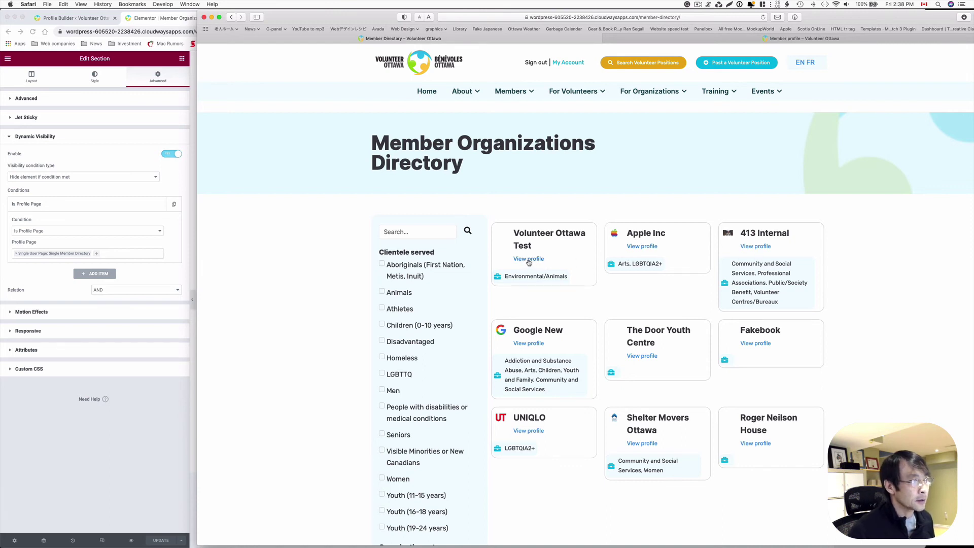
# View the Google New profile from the Member Directory and compare it with the About Candidate section in the Elementor template.
pyautogui.click(531, 342)
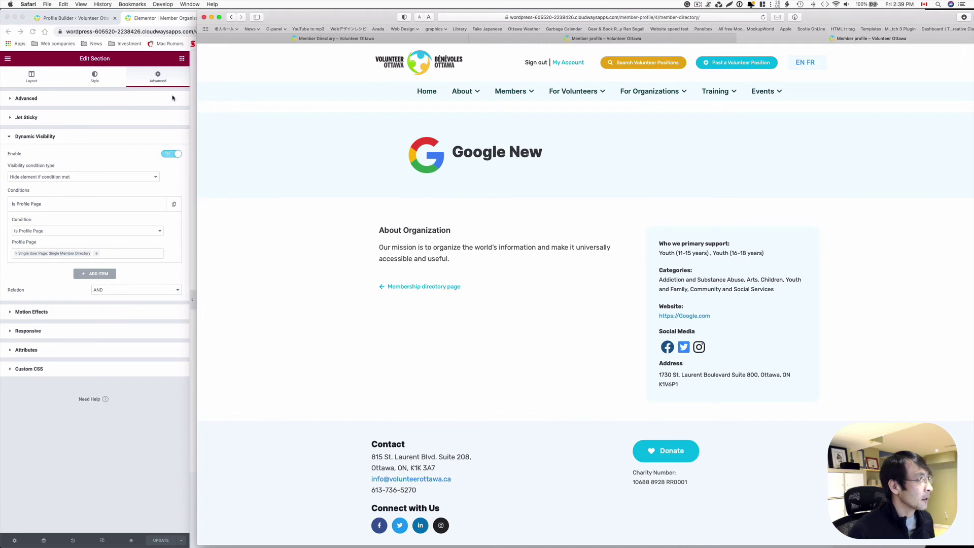
pyautogui.click(178, 403)
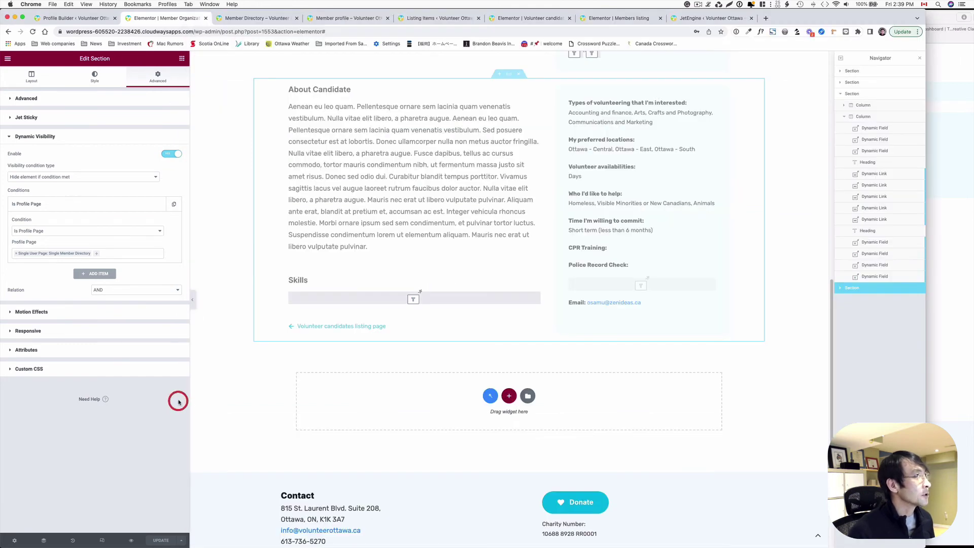
# Open the Members listing template in Elementor and examine the logo image and the organization name field's meta key.
pyautogui.click(435, 19)
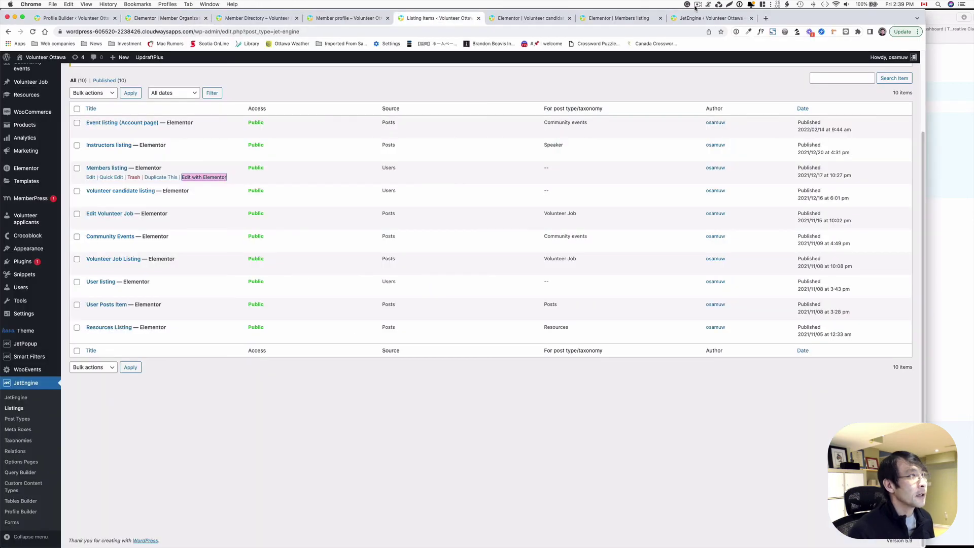
pyautogui.click(619, 18)
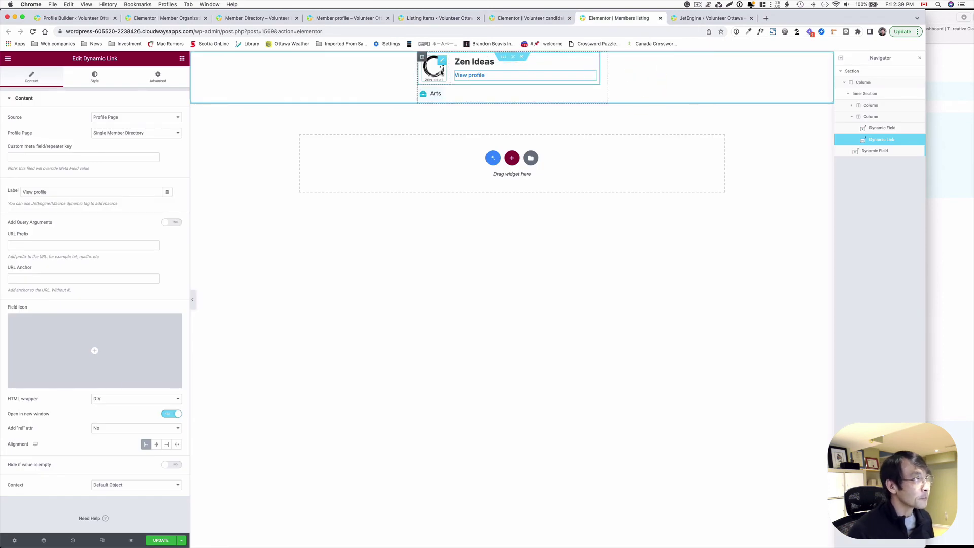
pyautogui.click(440, 69)
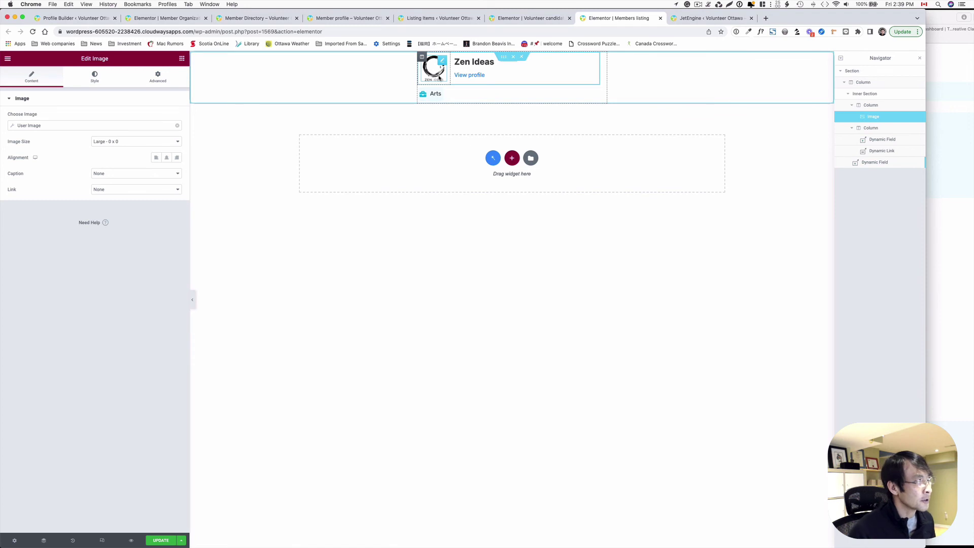
pyautogui.click(479, 62)
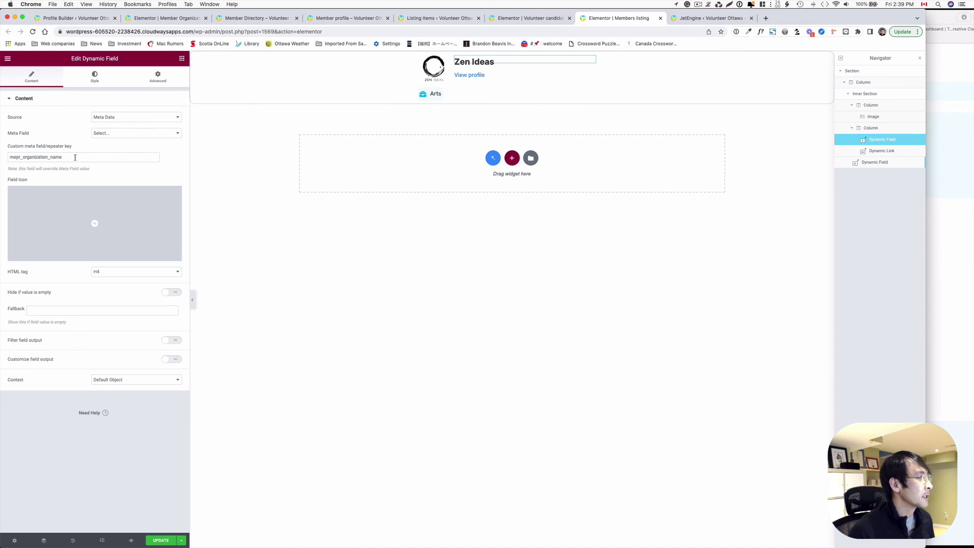
pyautogui.moveTo(68, 156); pyautogui.dragTo(9, 156)
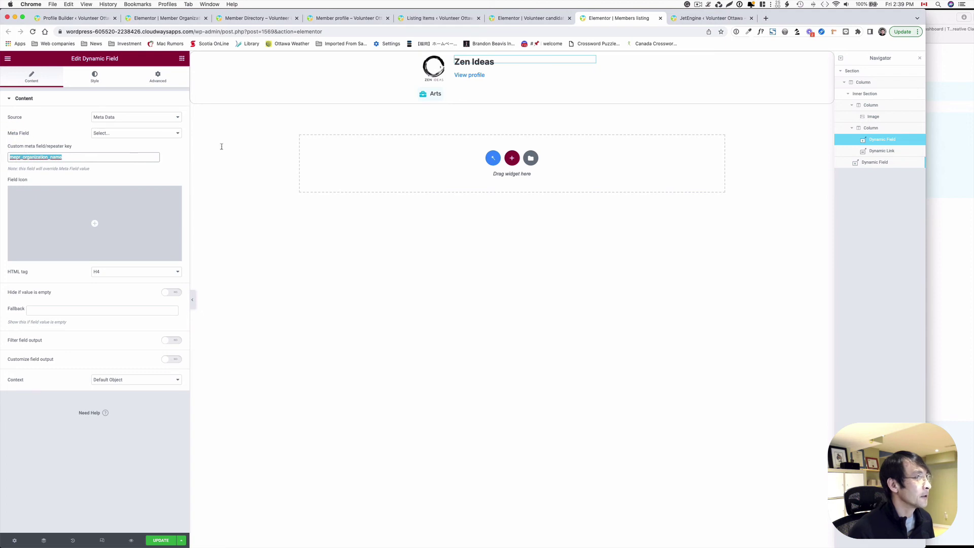
# Examine the View profile Dynamic Link in the Members listing, checking its source and profile page options.
pyautogui.click(499, 78)
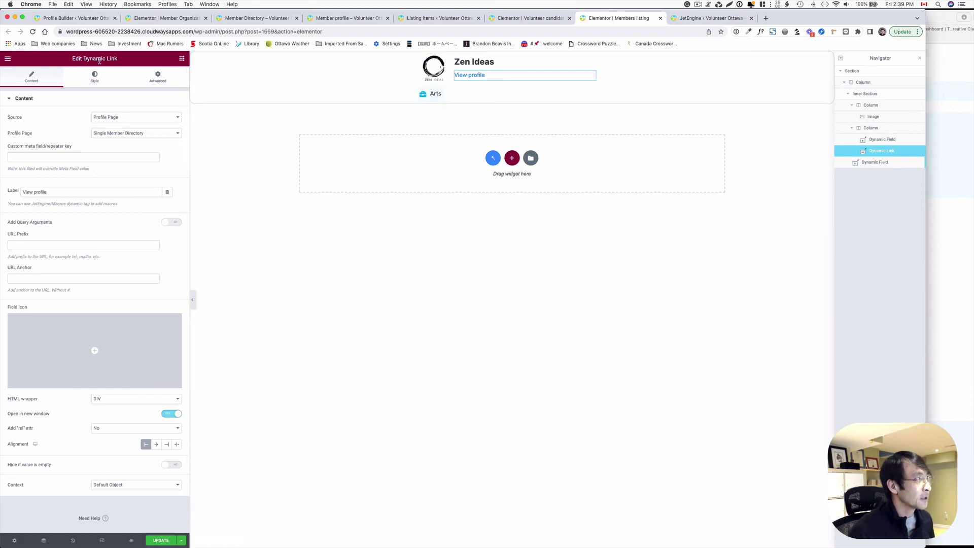
pyautogui.click(108, 117)
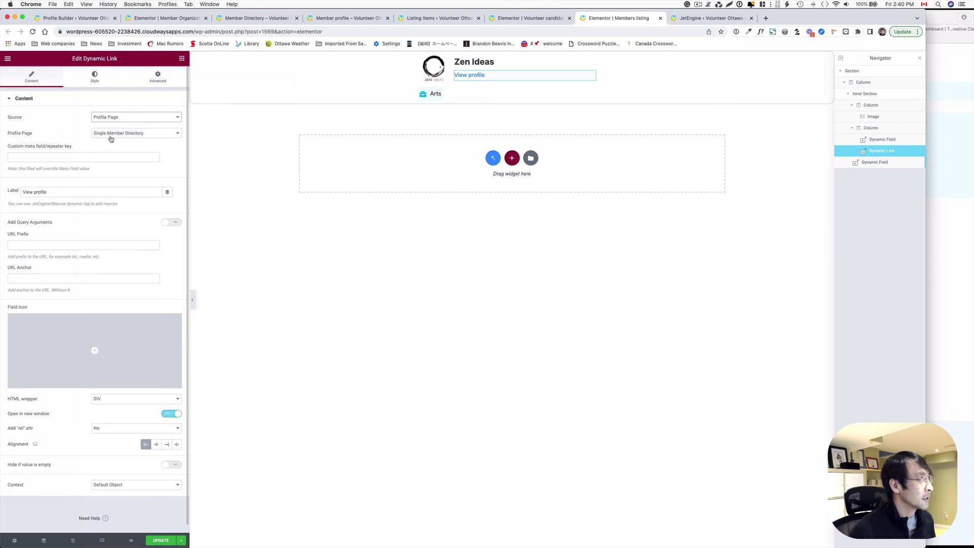
pyautogui.click(135, 138)
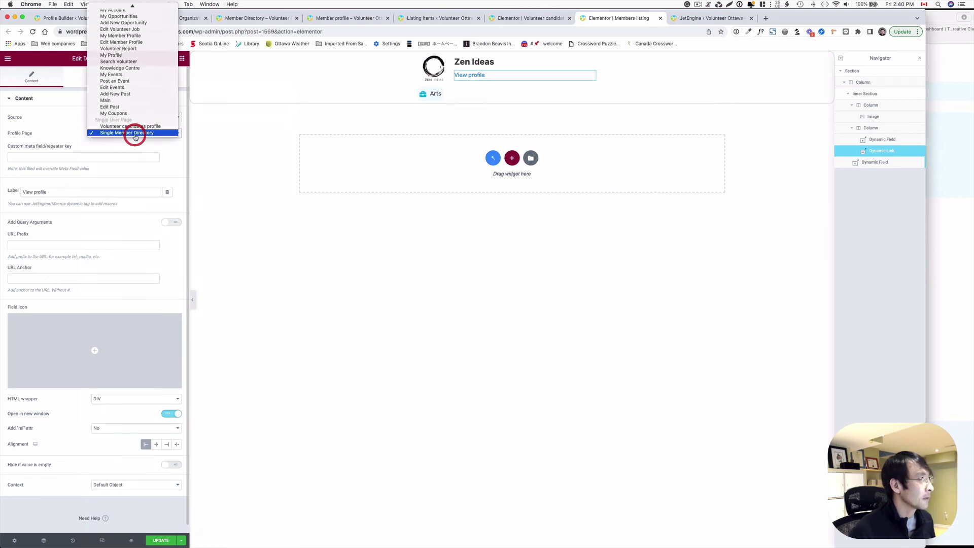
pyautogui.click(133, 133)
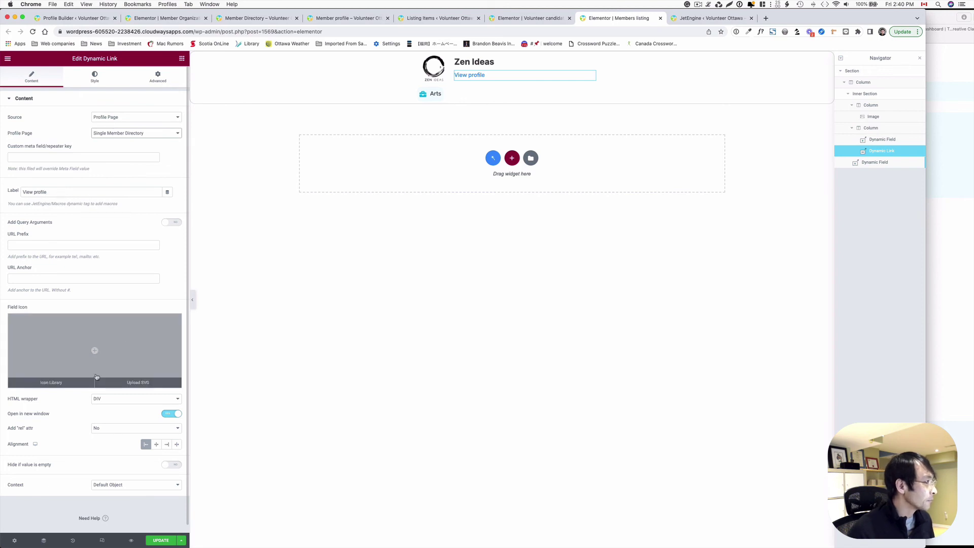
pyautogui.scroll(-1, 148, 399)
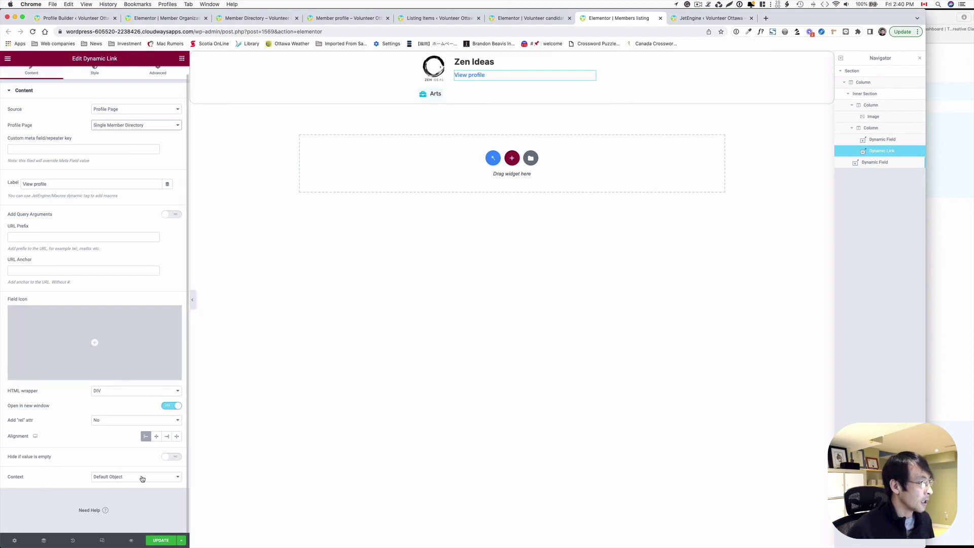
# Open the Volunteer candidate listing template and examine the meta fields behind the candidate's first and last name.
pyautogui.click(534, 21)
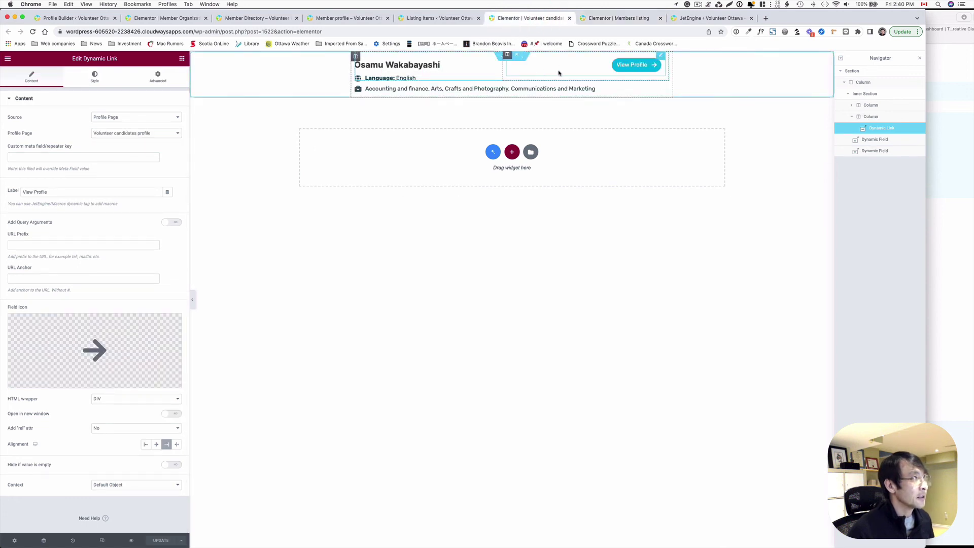
pyautogui.click(374, 65)
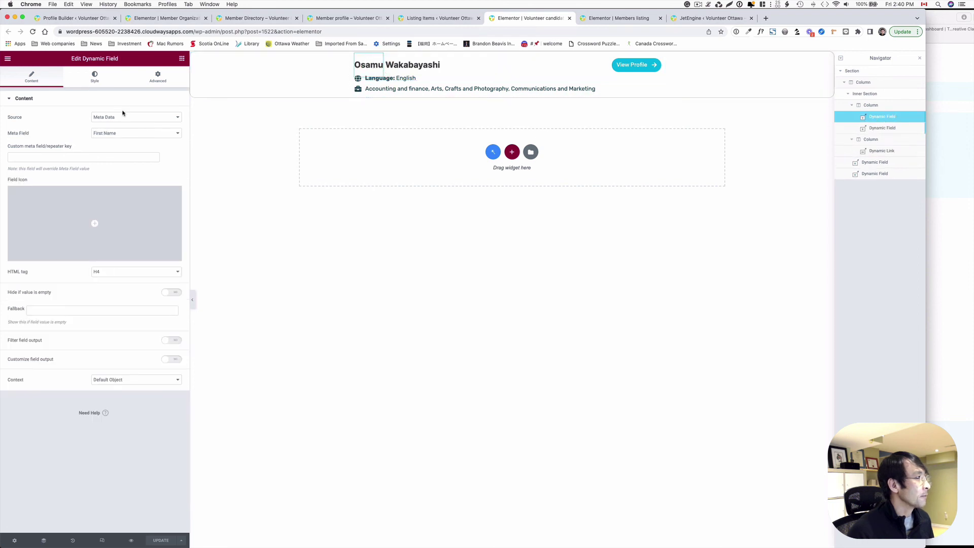
pyautogui.click(412, 65)
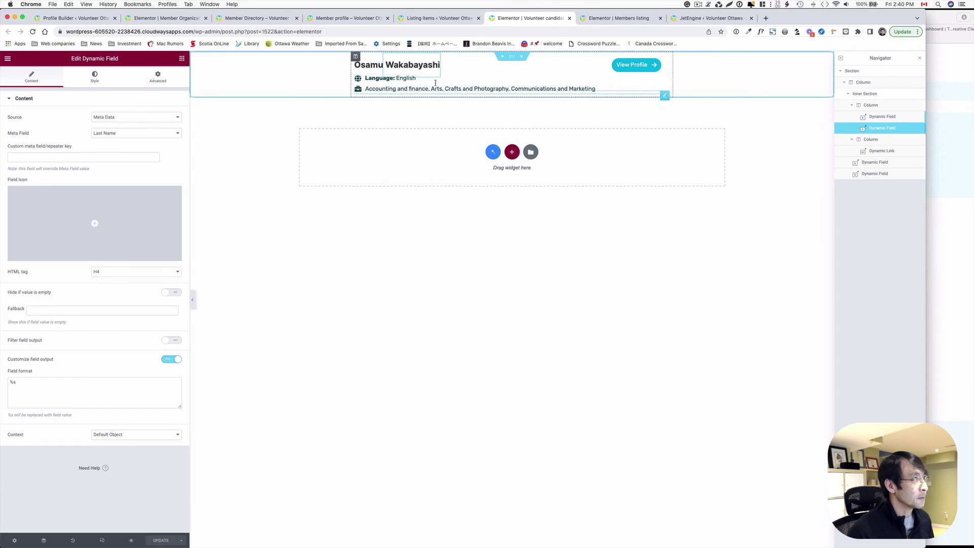
# Examine the View Profile Dynamic Link in the Volunteer candidate listing, checking its source, profile page options and style settings.
pyautogui.click(633, 70)
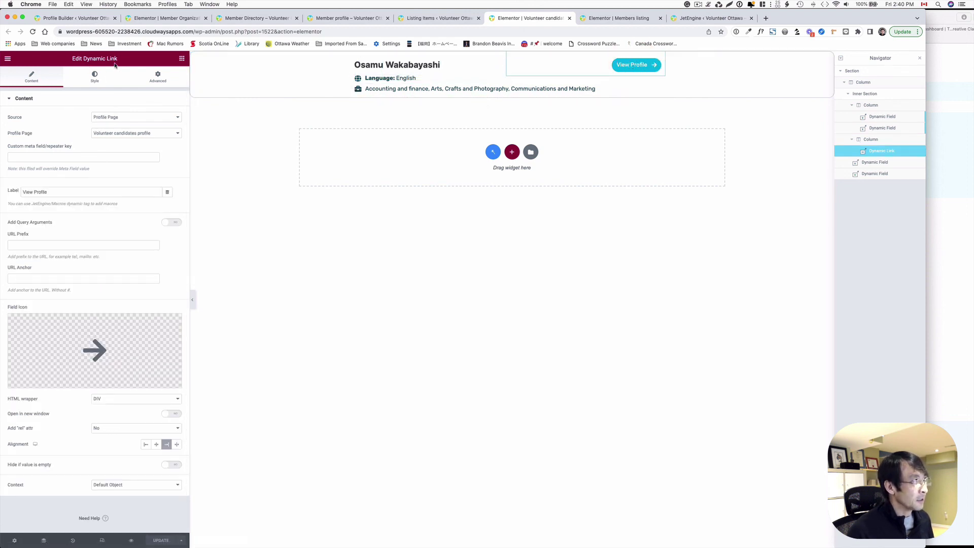
pyautogui.click(118, 119)
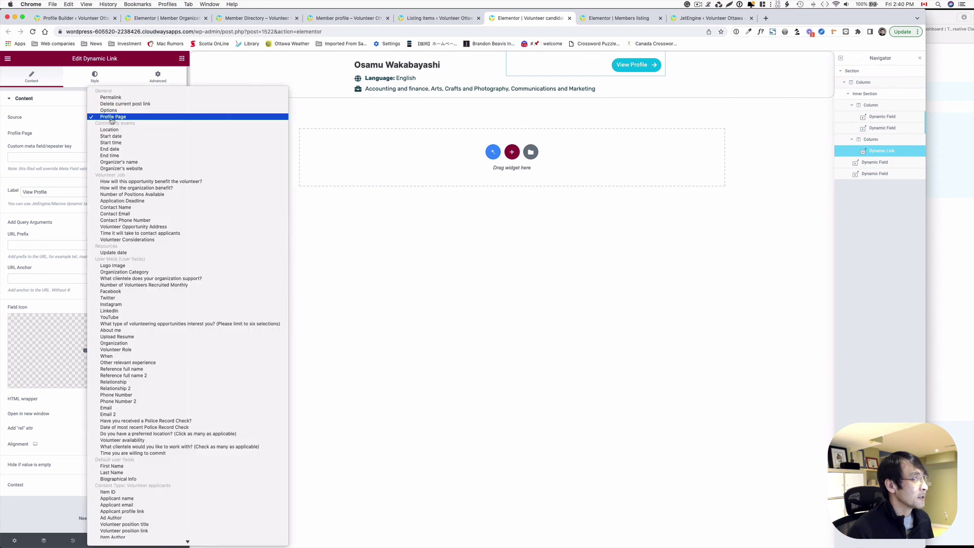
pyautogui.click(128, 118)
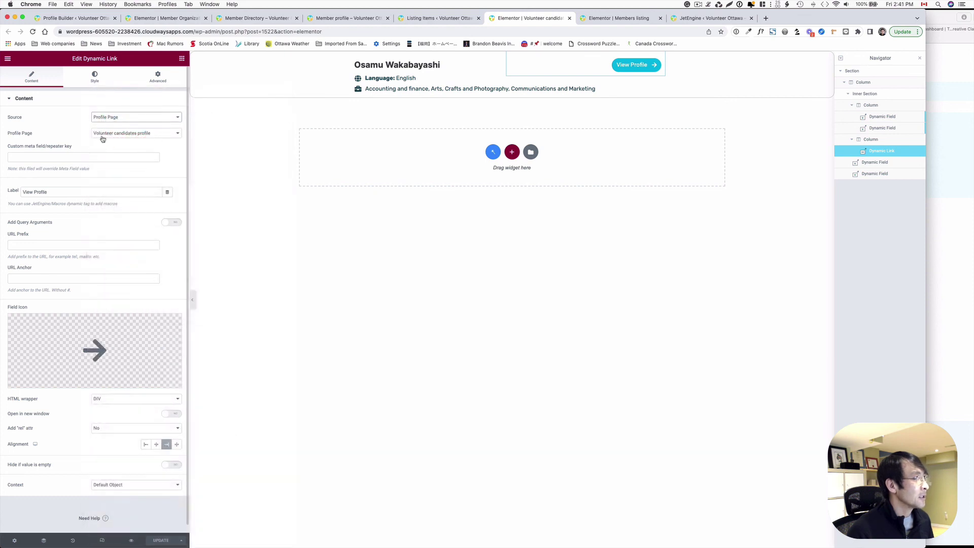
pyautogui.click(115, 133)
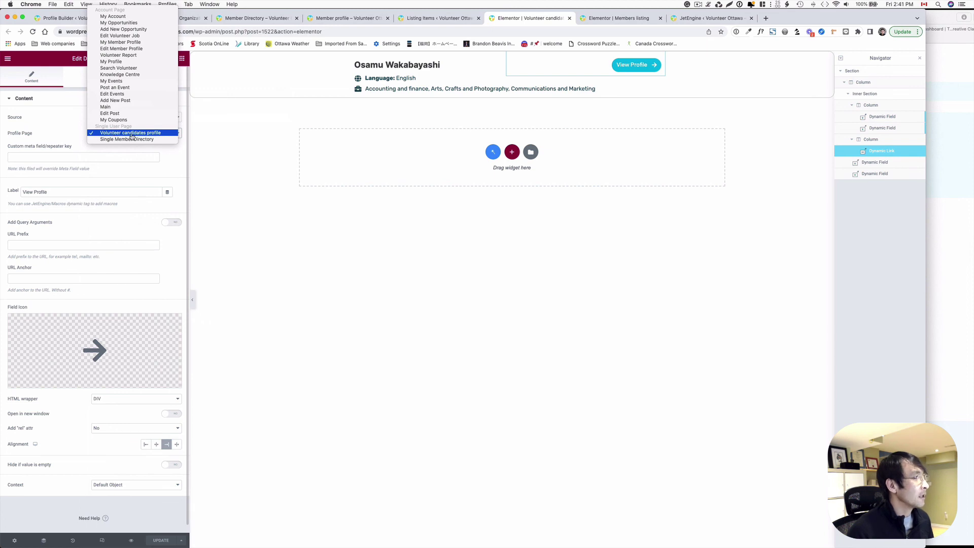
pyautogui.click(173, 162)
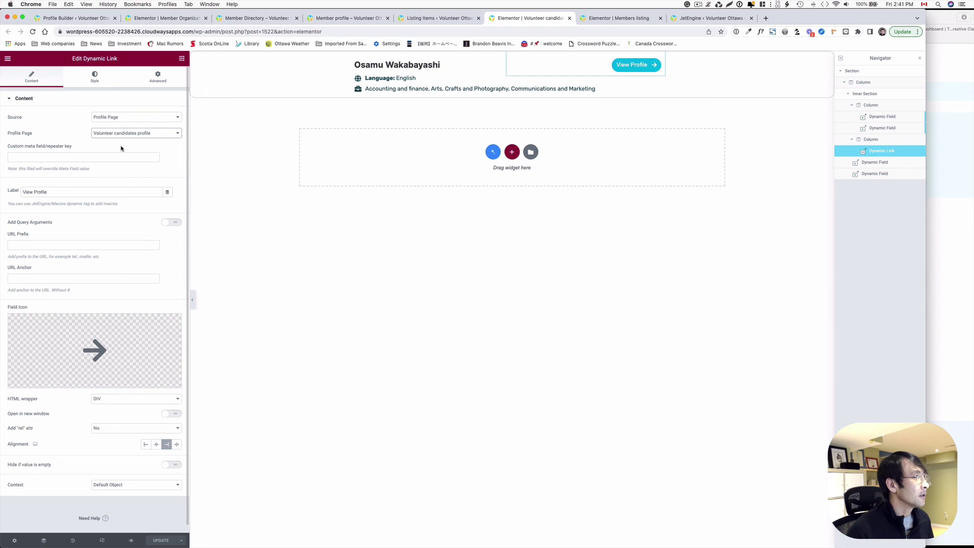
pyautogui.click(99, 78)
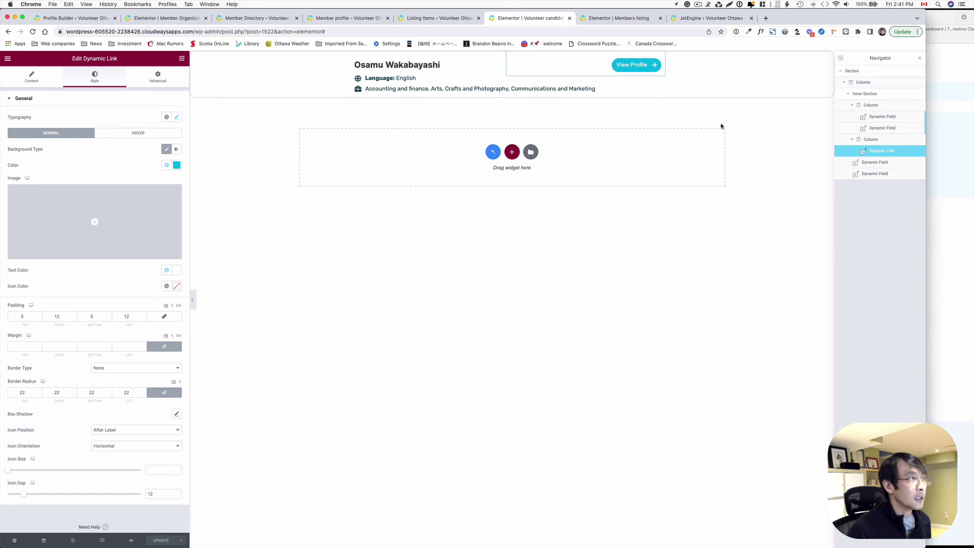
# Switch to the Keynote presentation and view the slide comparing member organizations with volunteer applicants and their profile pages.
pyautogui.press('super+Tab')
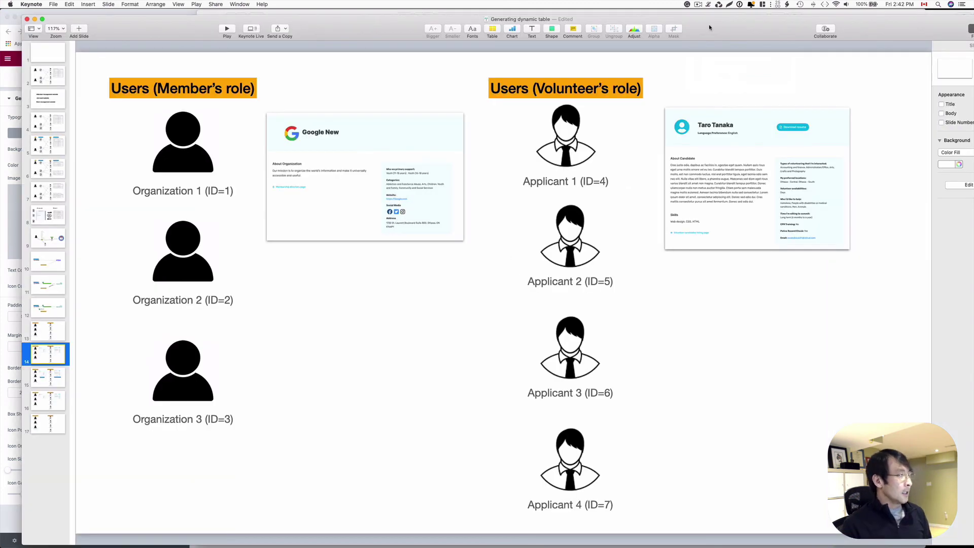